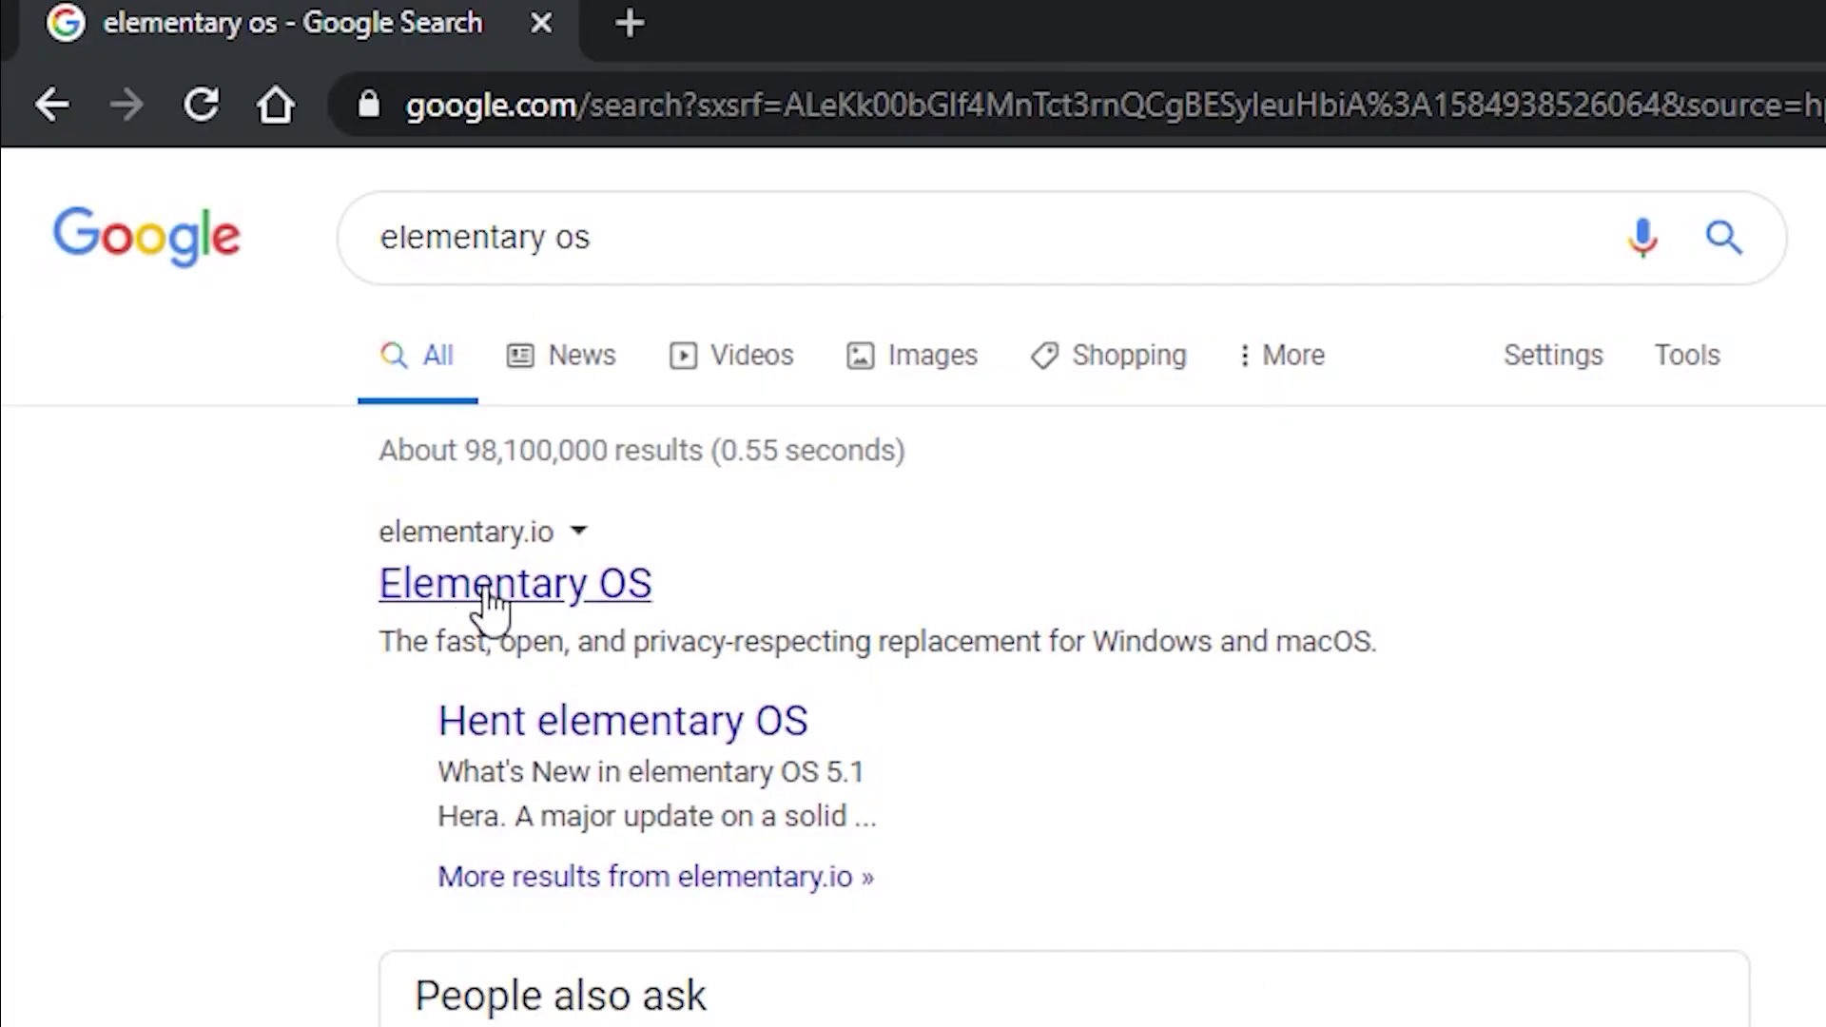
# Download the elementary OS ISO from elementary.io at custom price 0 and save it to Downloads.
pyautogui.click(490, 599)
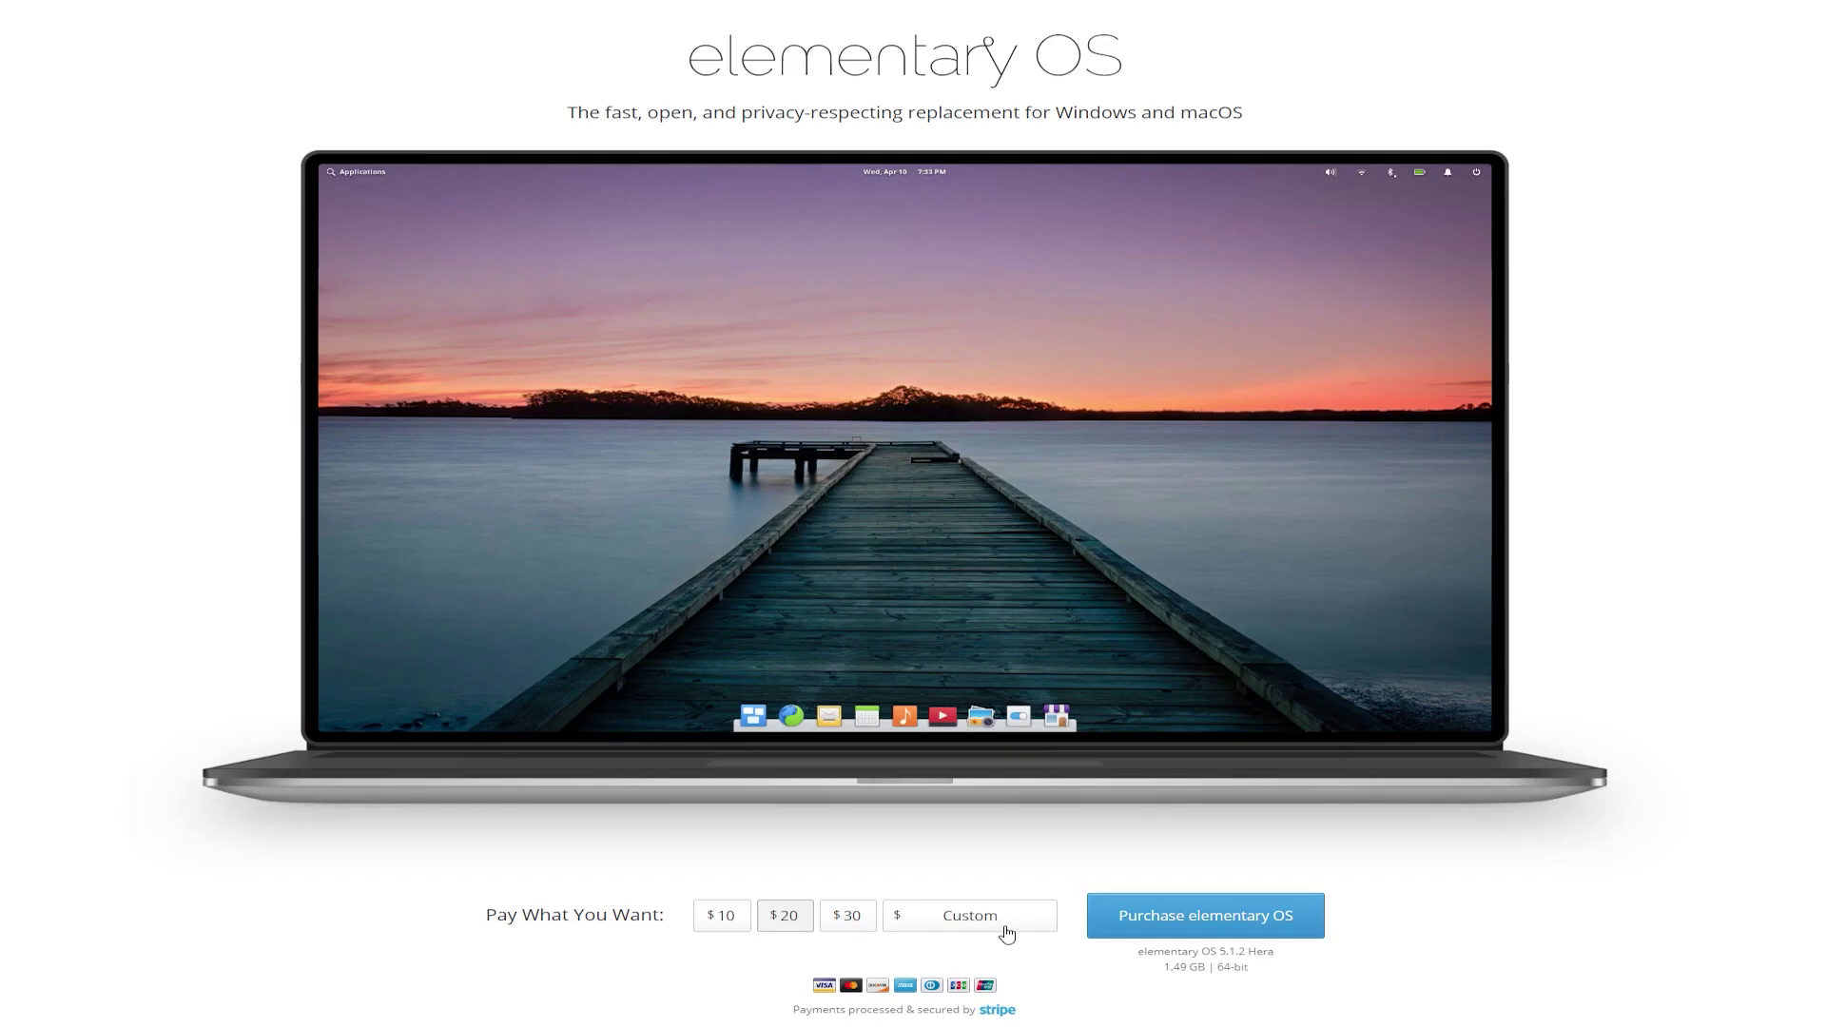
pyautogui.click(972, 919)
pyautogui.write('0')
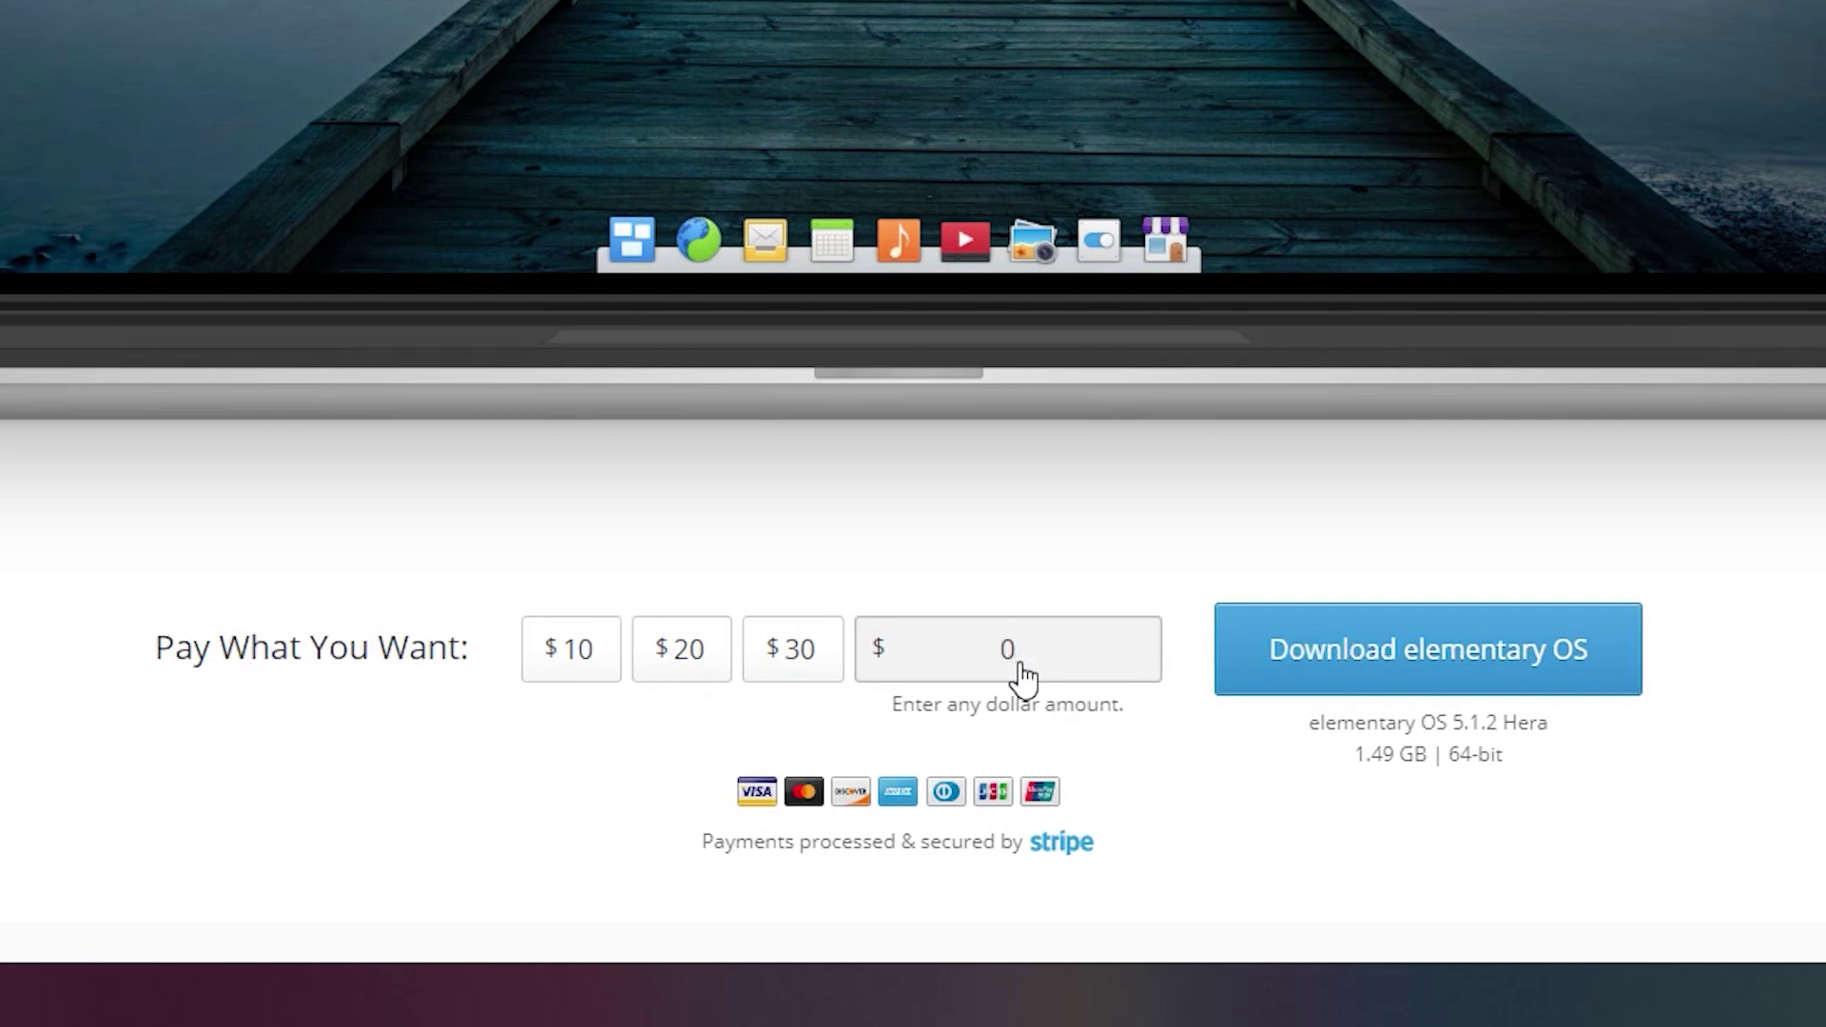
pyautogui.click(1382, 680)
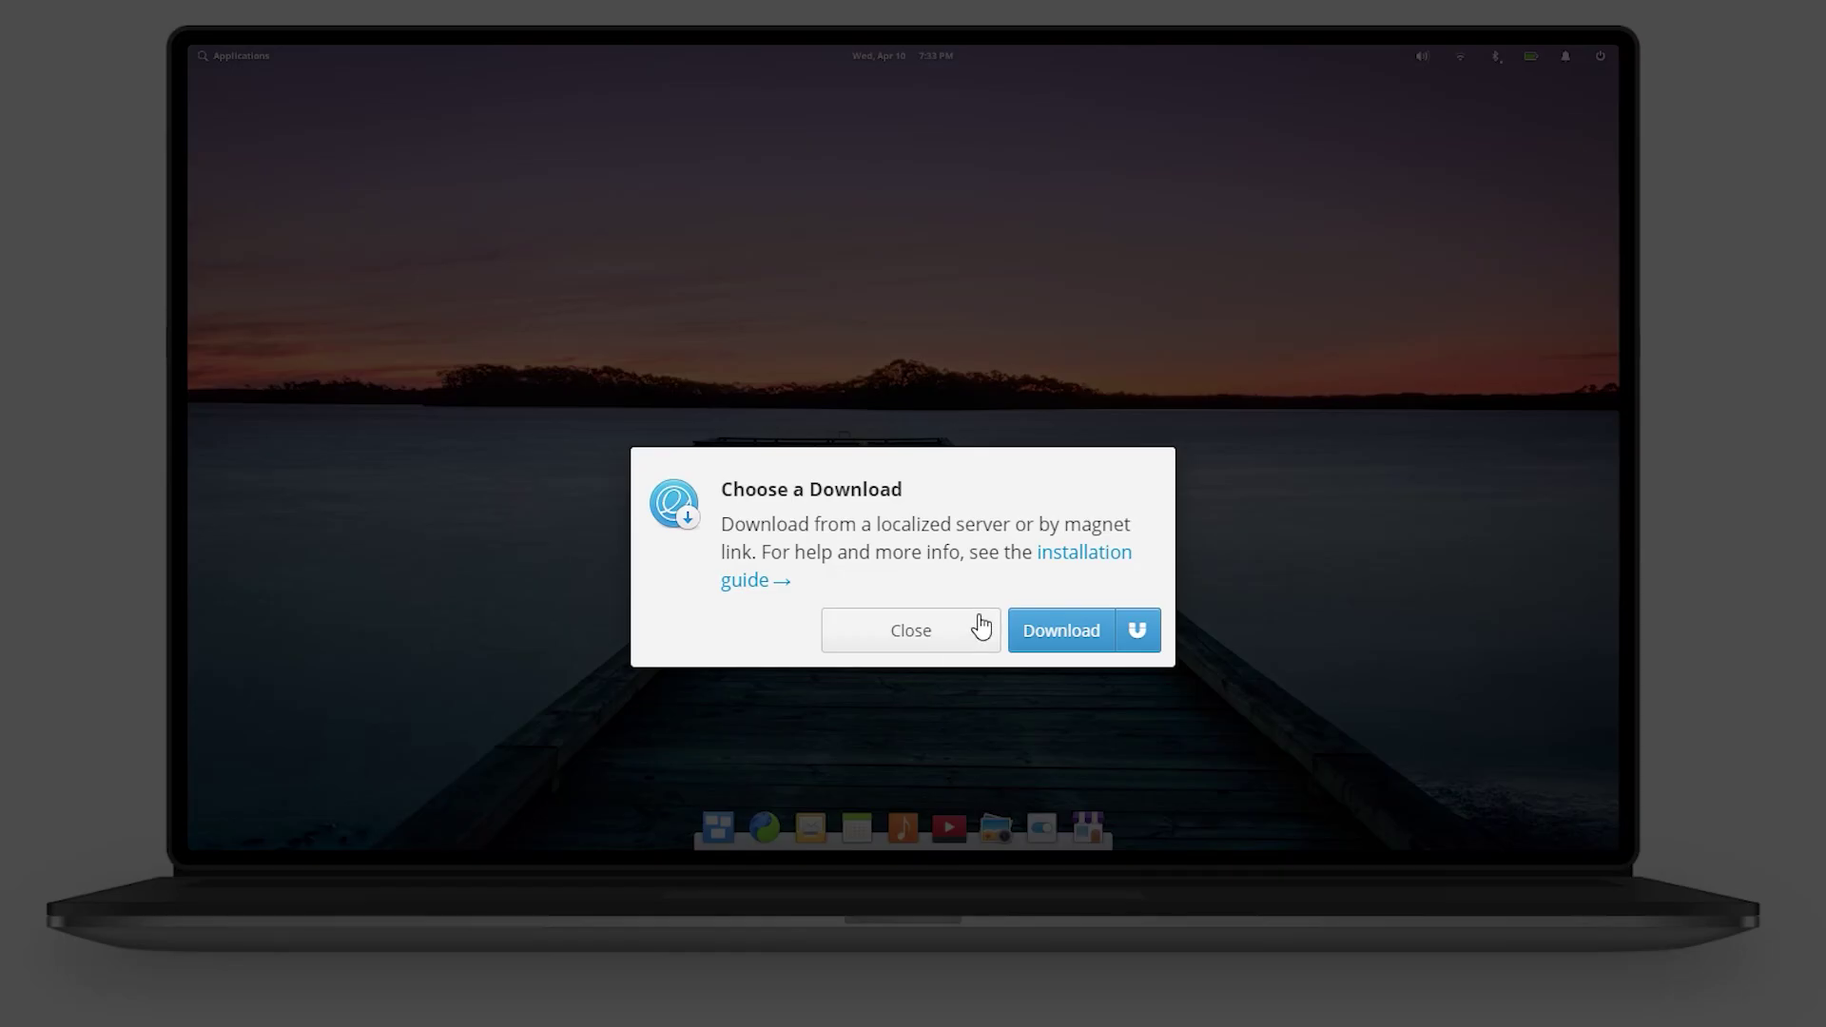
pyautogui.click(1074, 639)
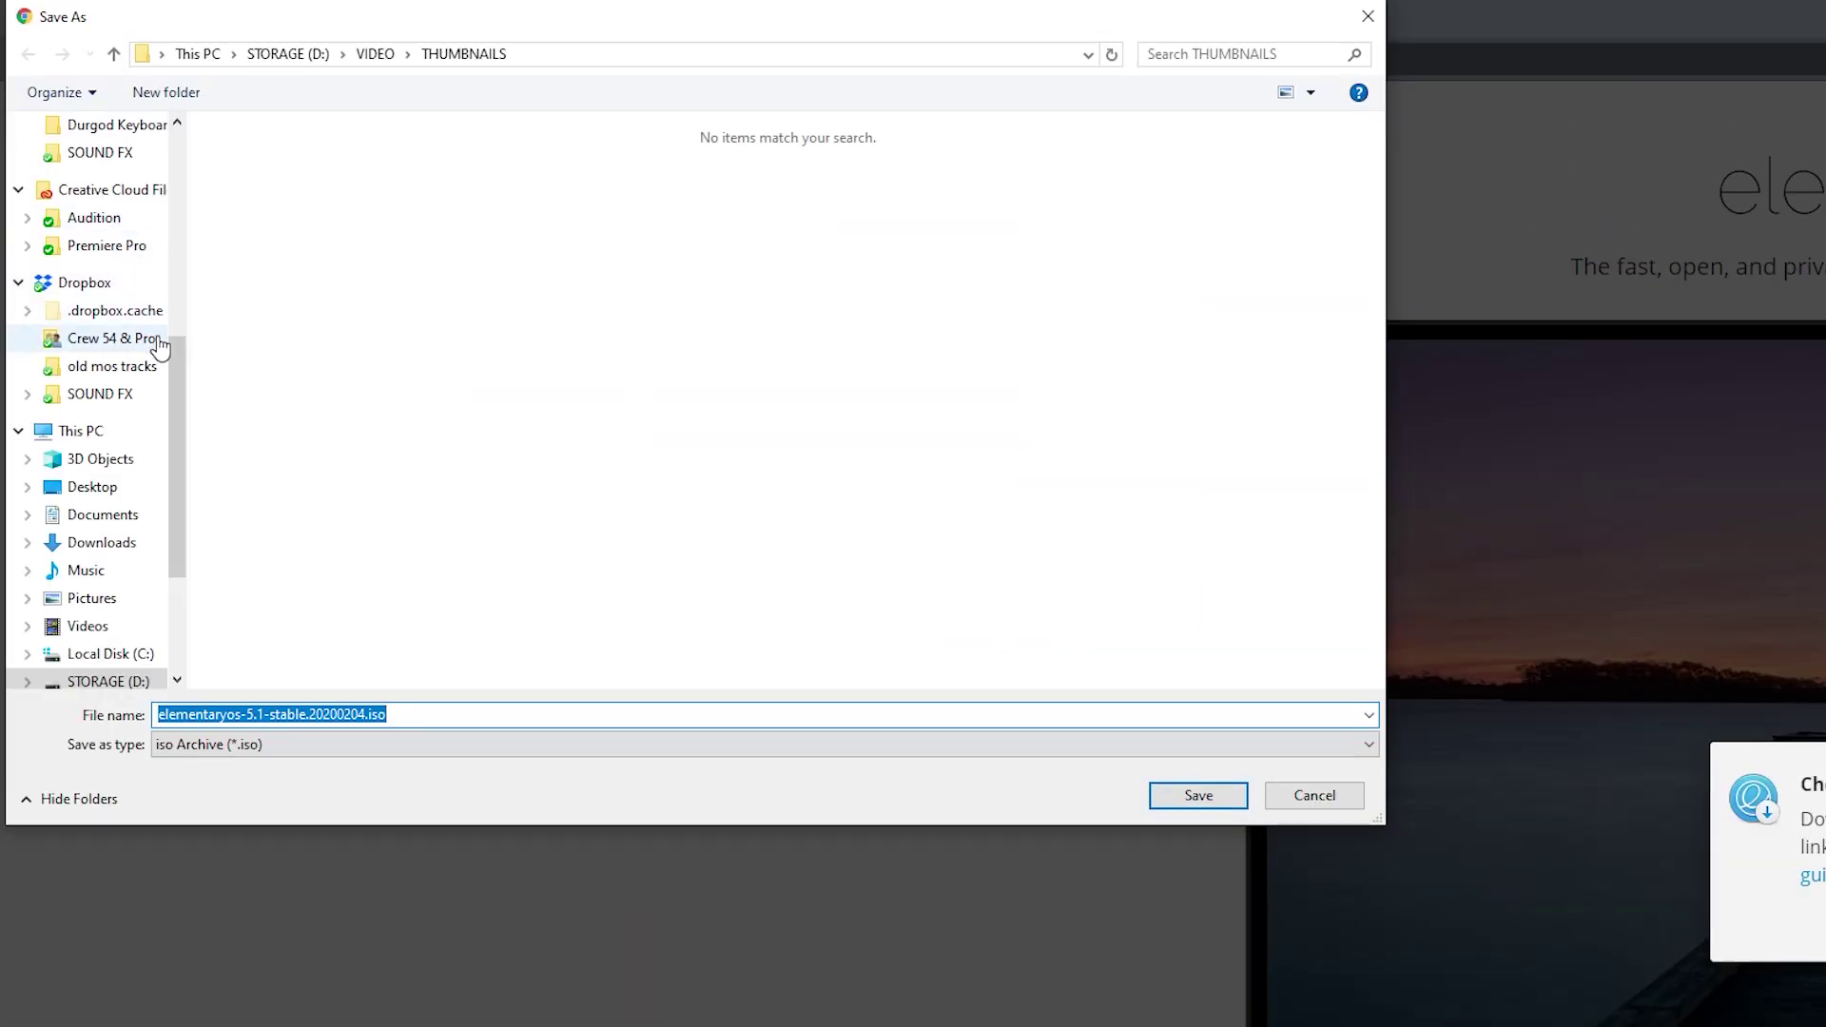
pyautogui.scroll(6, 160, 349)
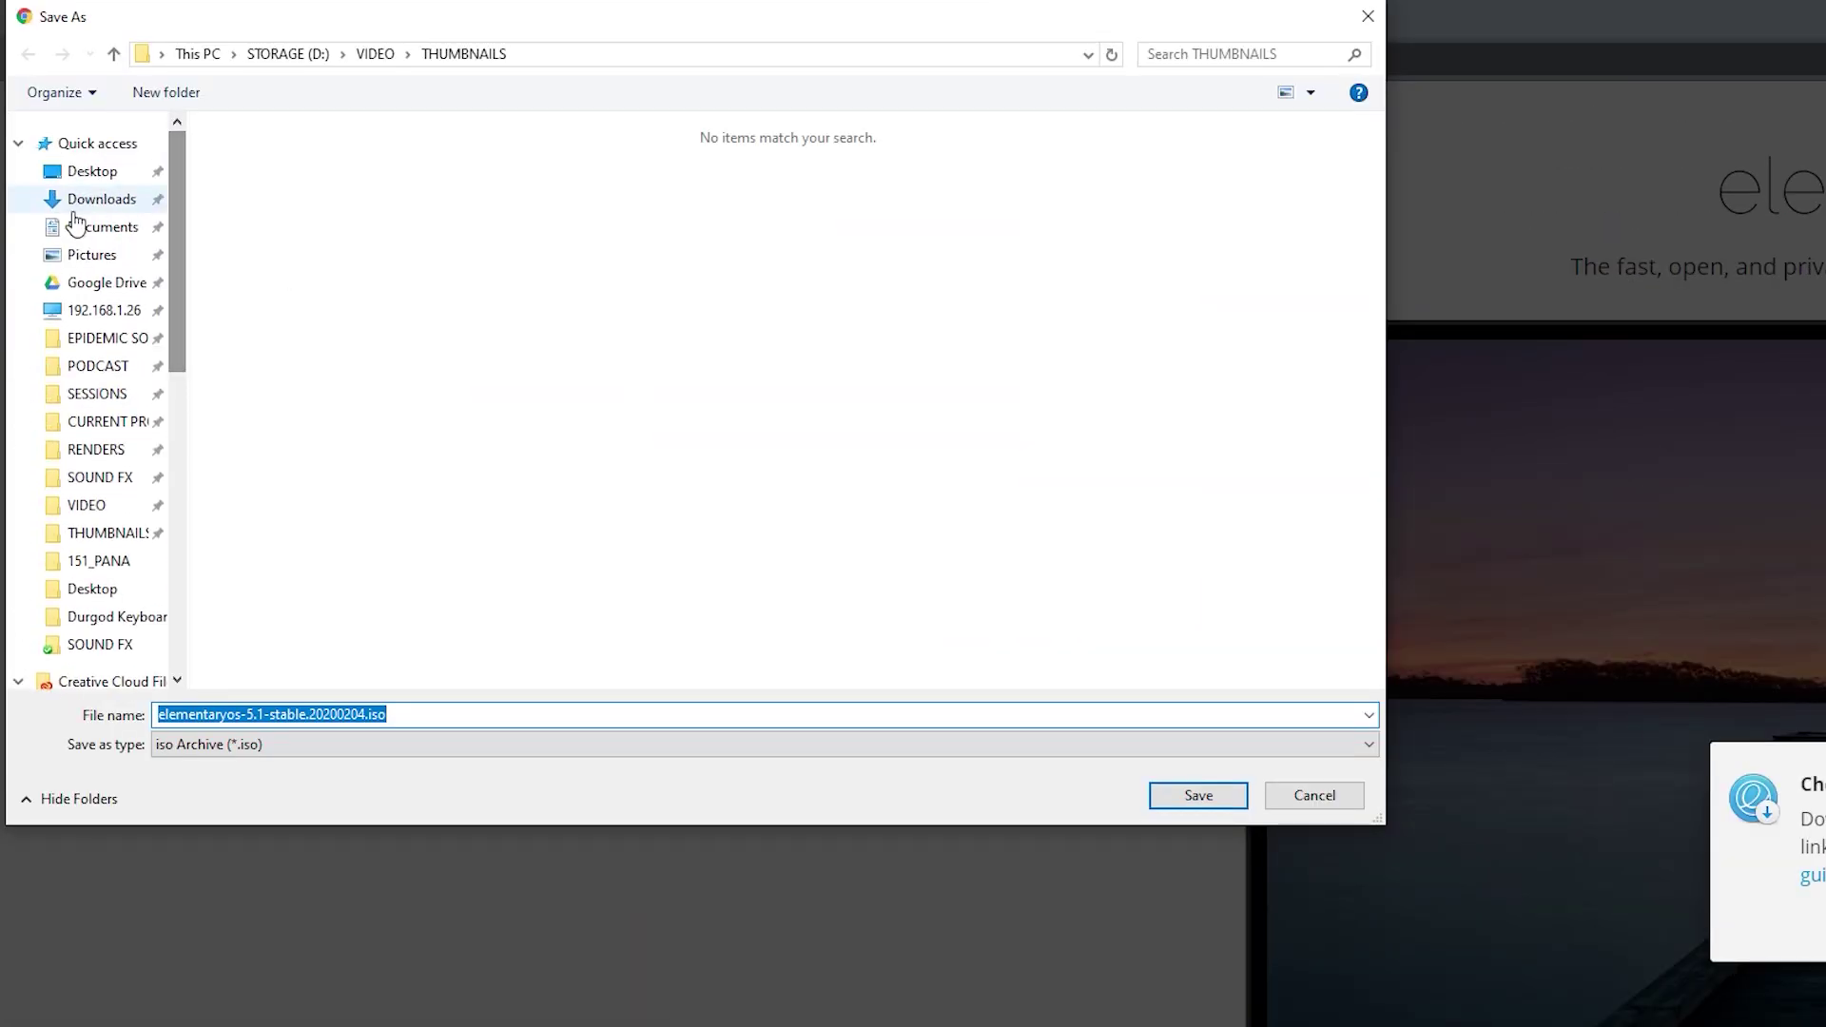
pyautogui.click(91, 198)
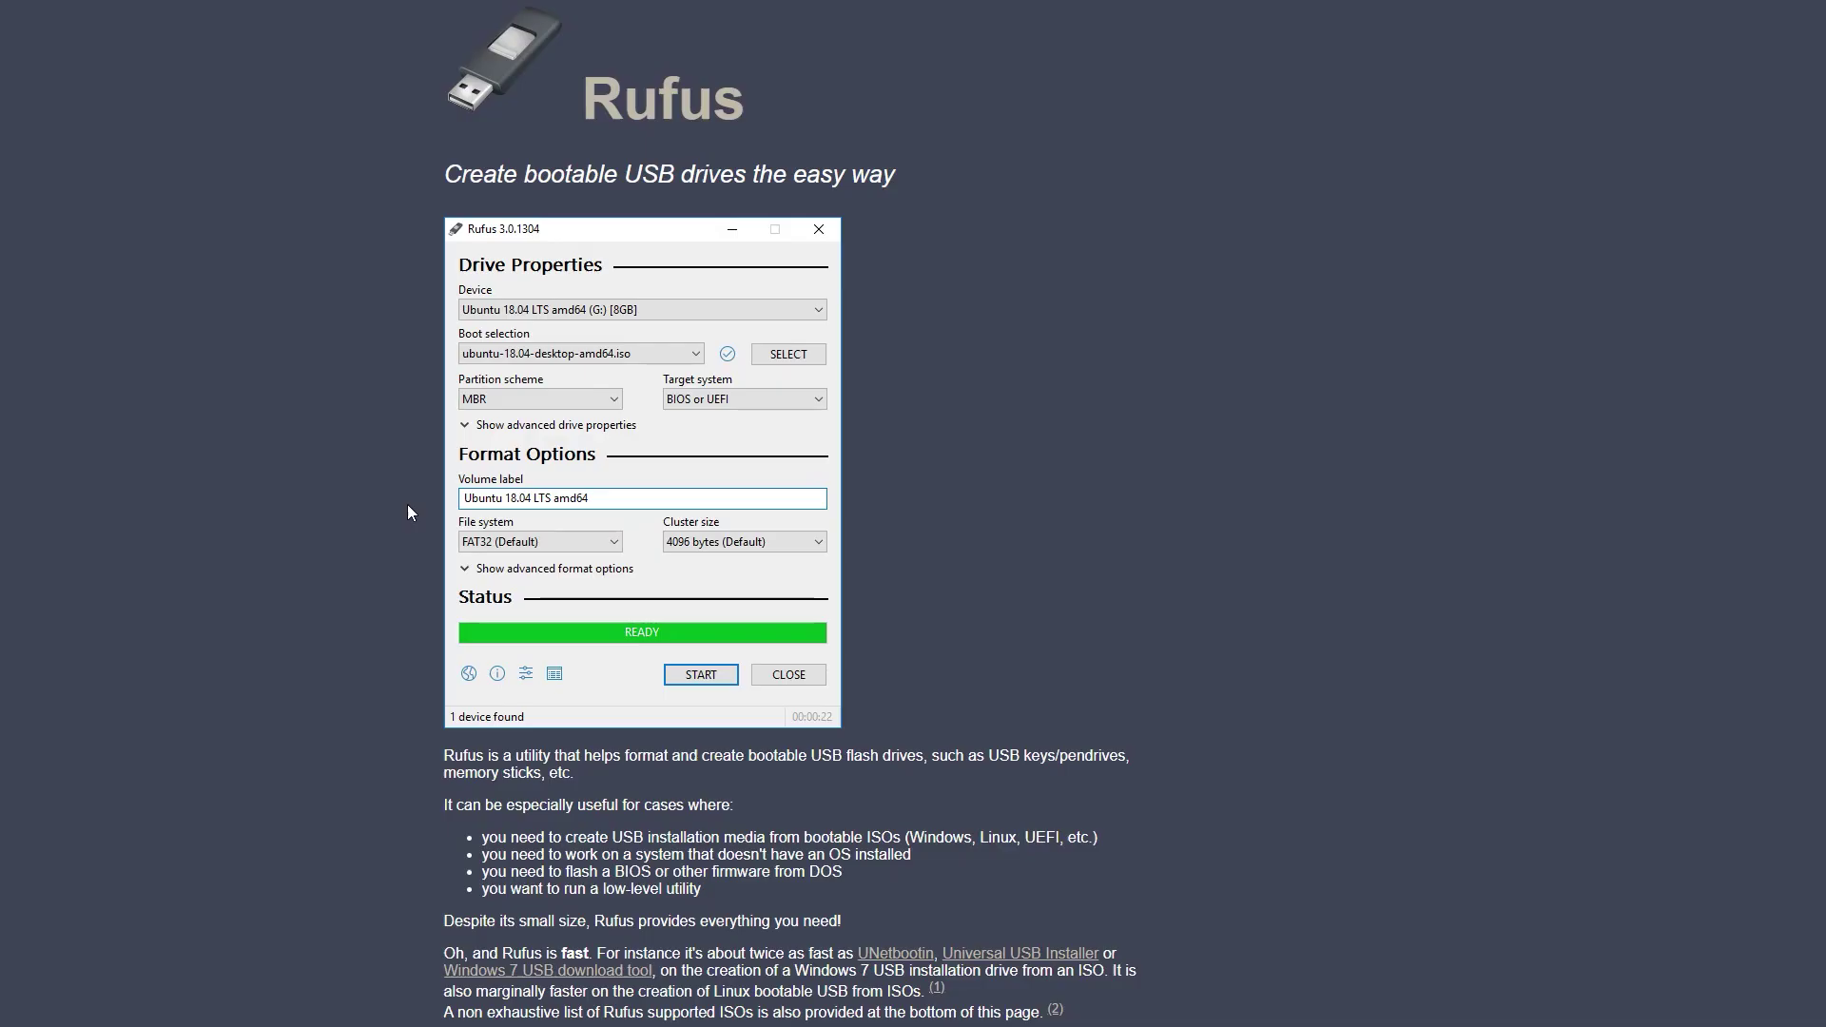
# Save the Rufus 3.9 Portable download from rufus.ie to Downloads.
pyautogui.scroll(-4, 497, 685)
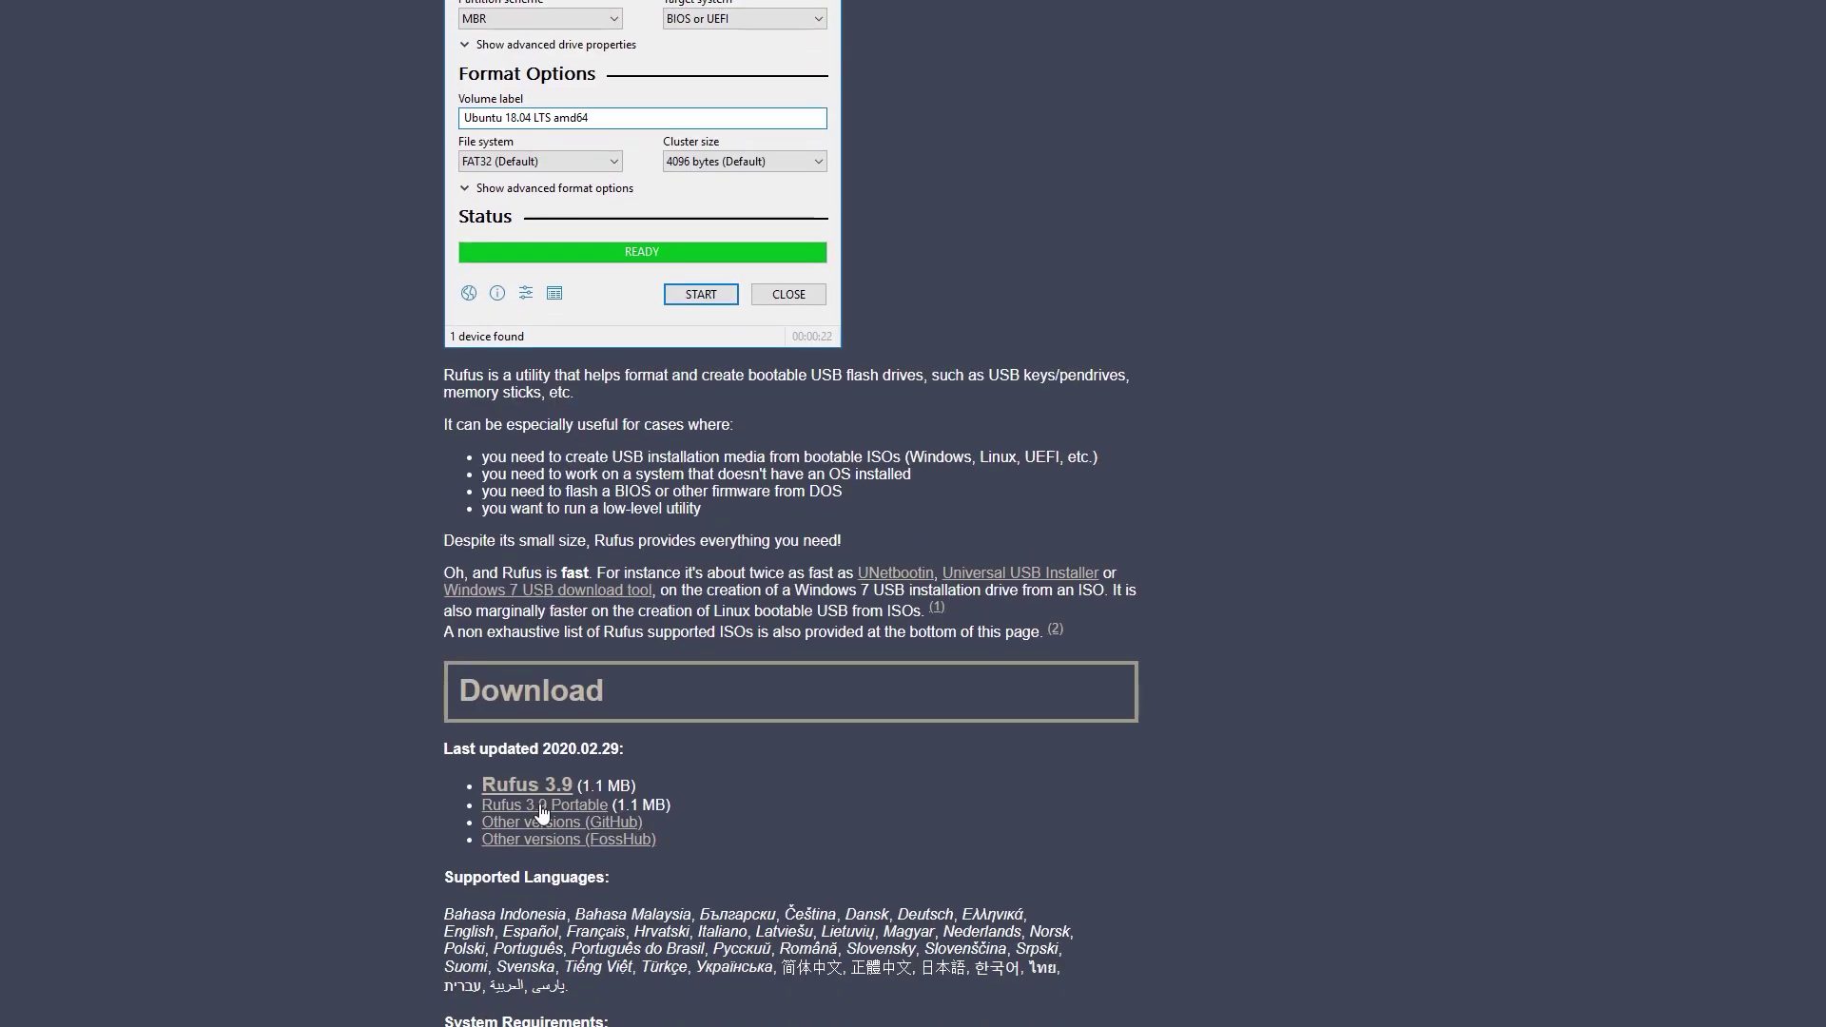
pyautogui.click(567, 804)
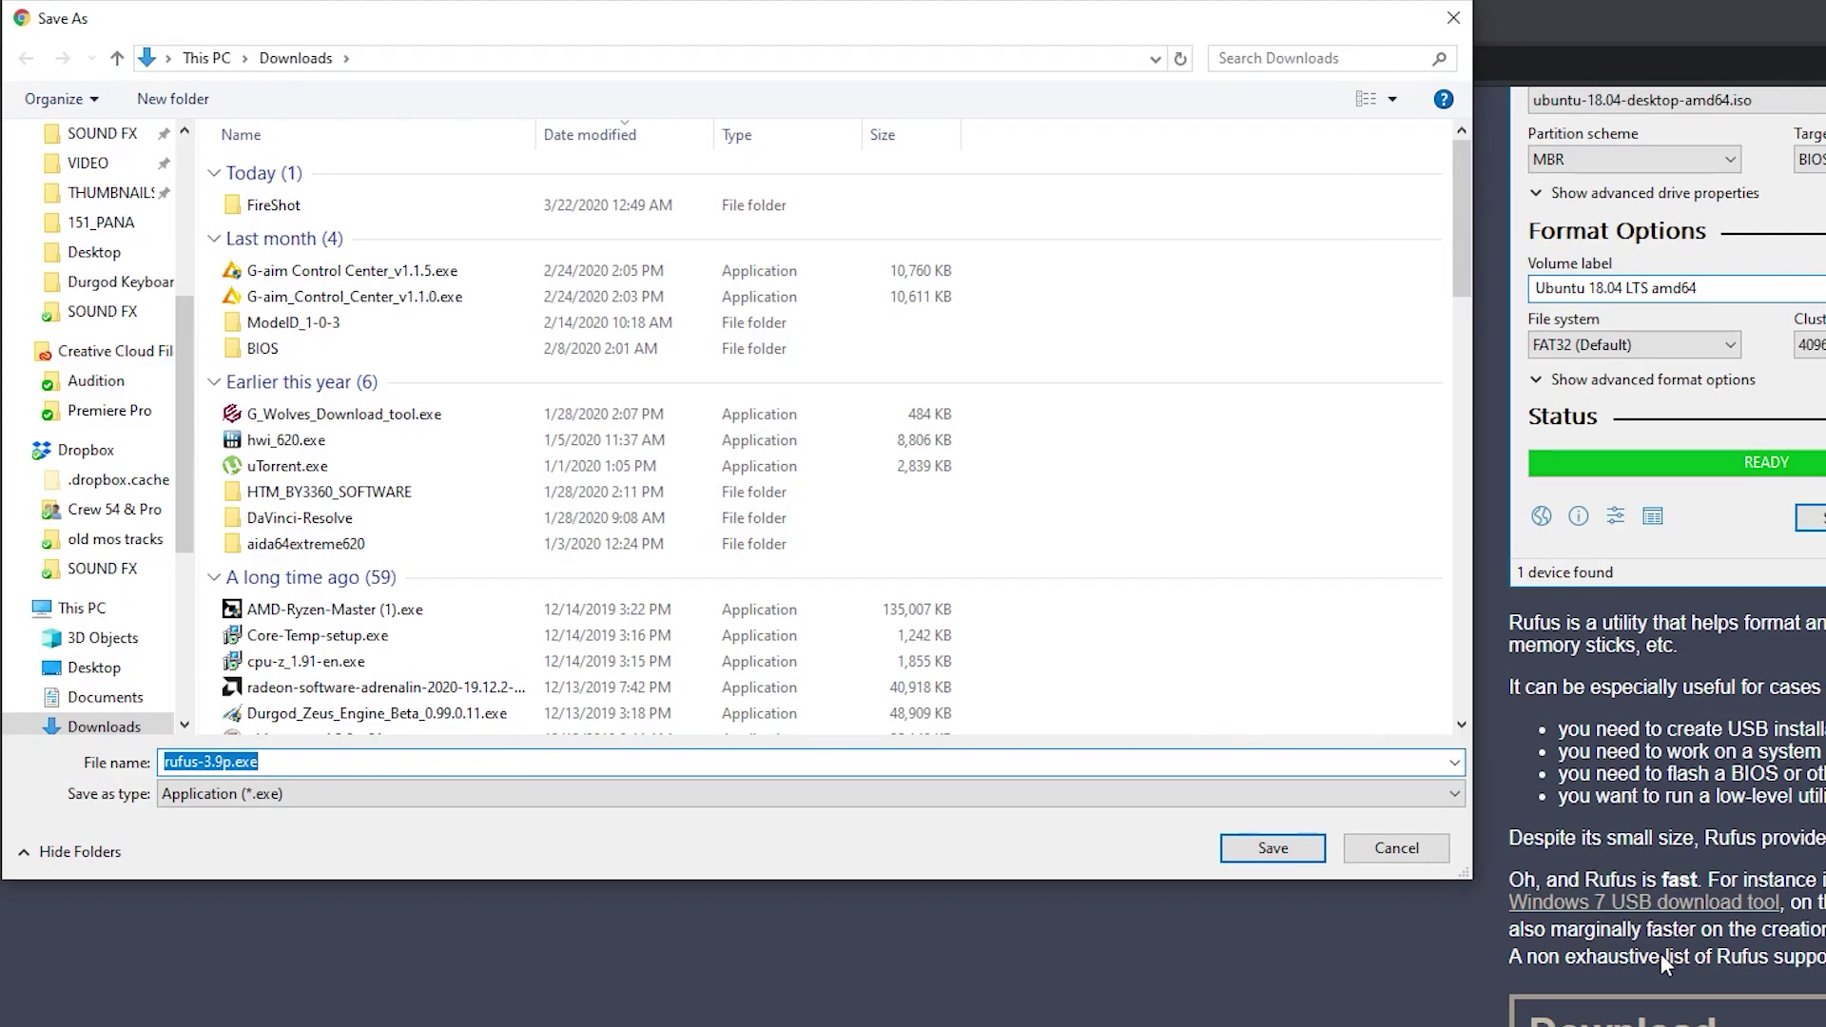
pyautogui.click(1271, 848)
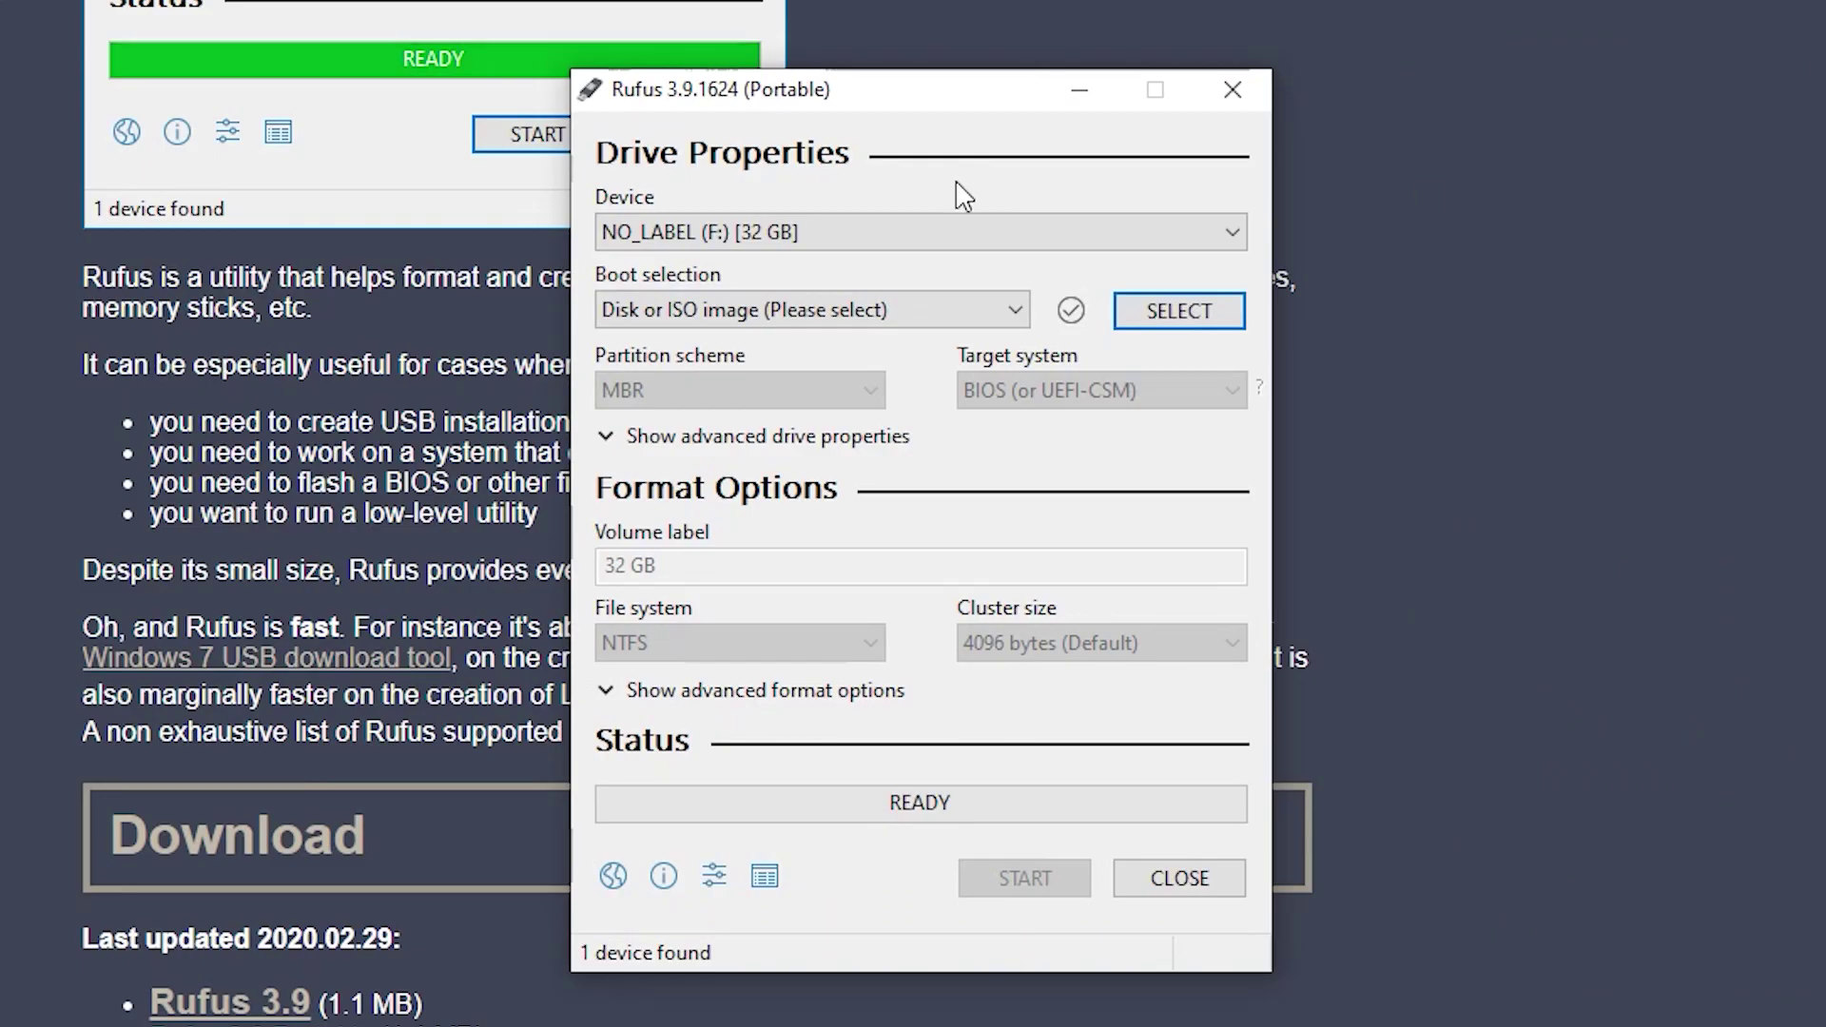
# Choose the 32 GB USB drive and the elementaryos-5.1-stable ISO as the disk image in Rufus.
pyautogui.click(1019, 230)
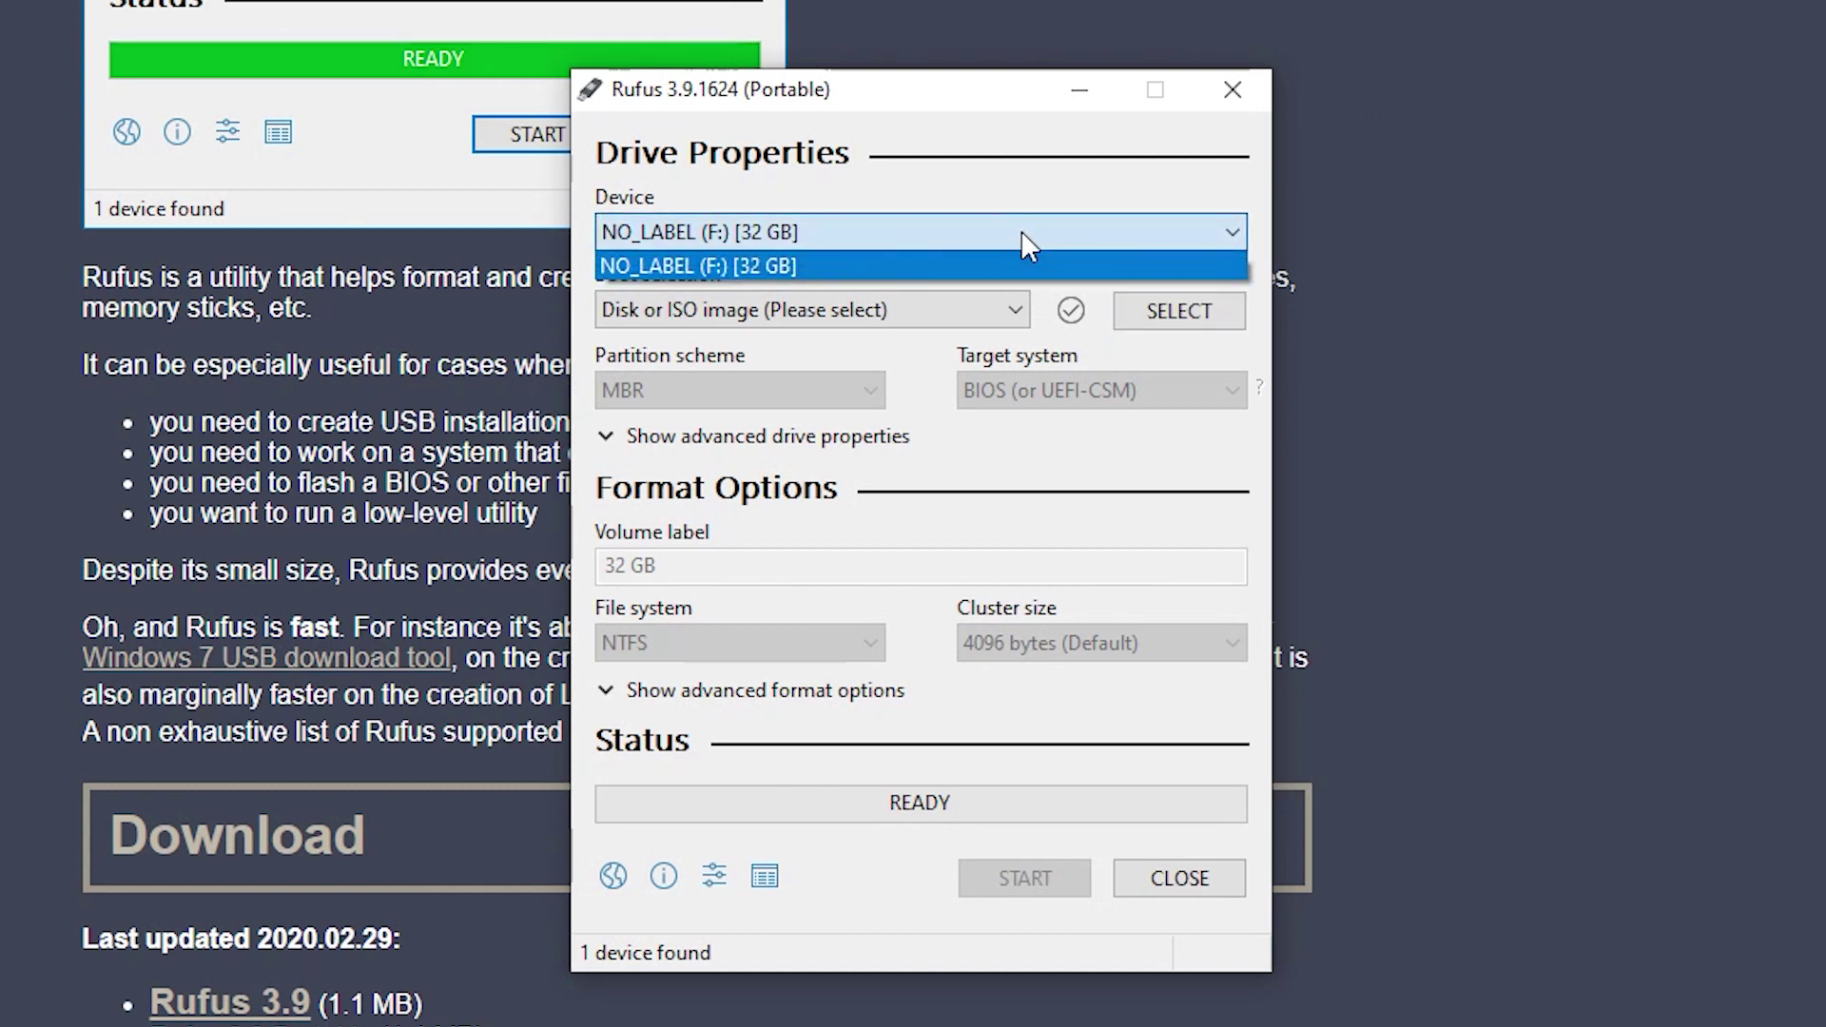
pyautogui.click(1019, 230)
pyautogui.click(1008, 314)
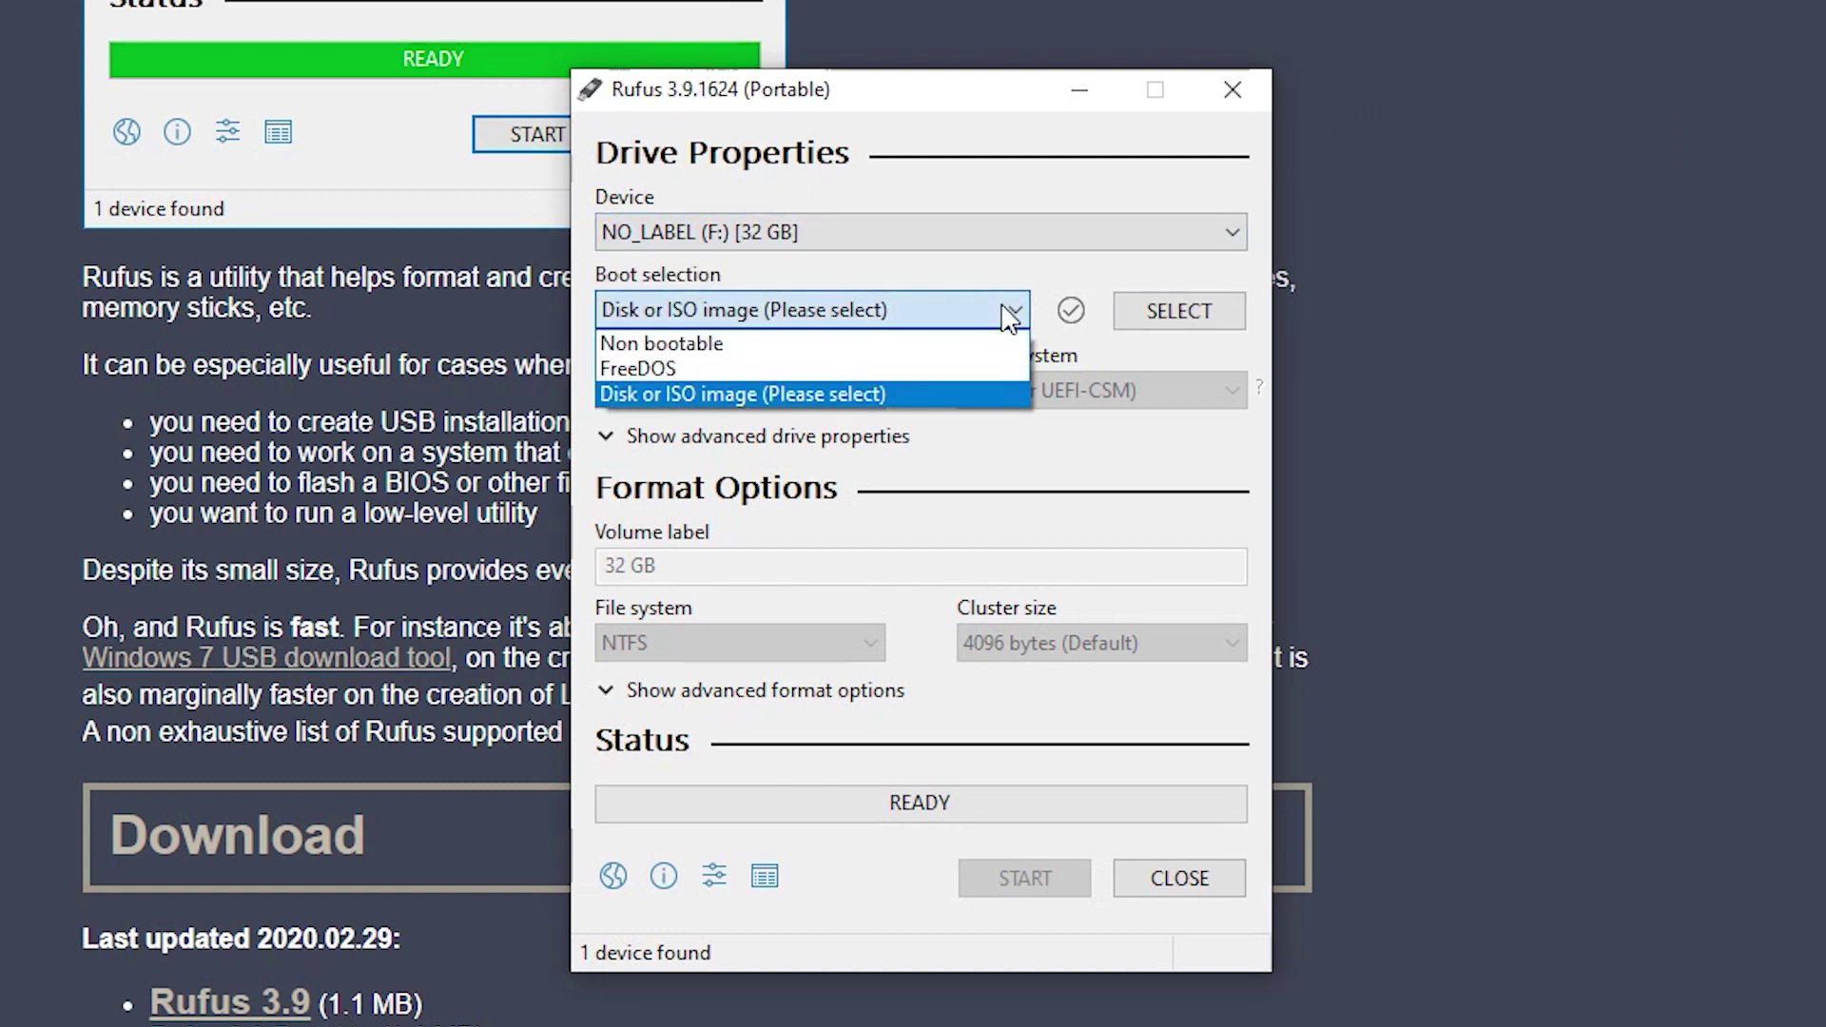
pyautogui.click(867, 400)
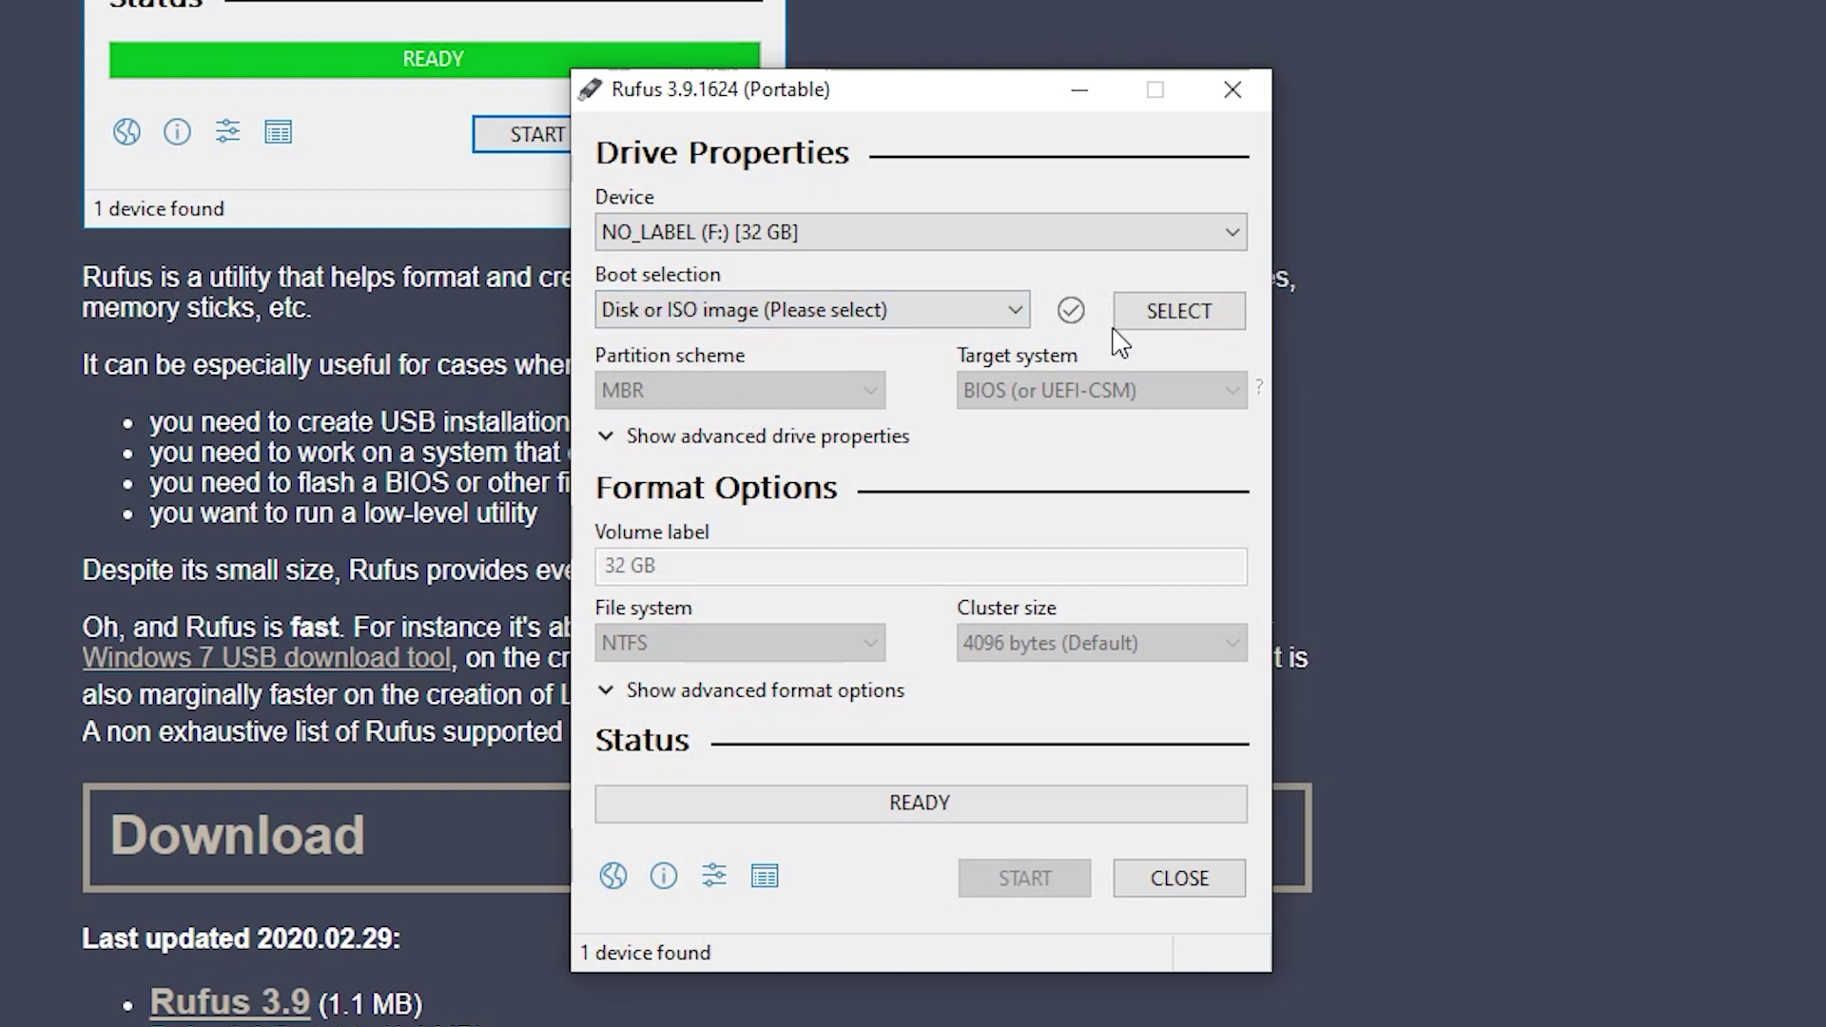
pyautogui.click(1162, 328)
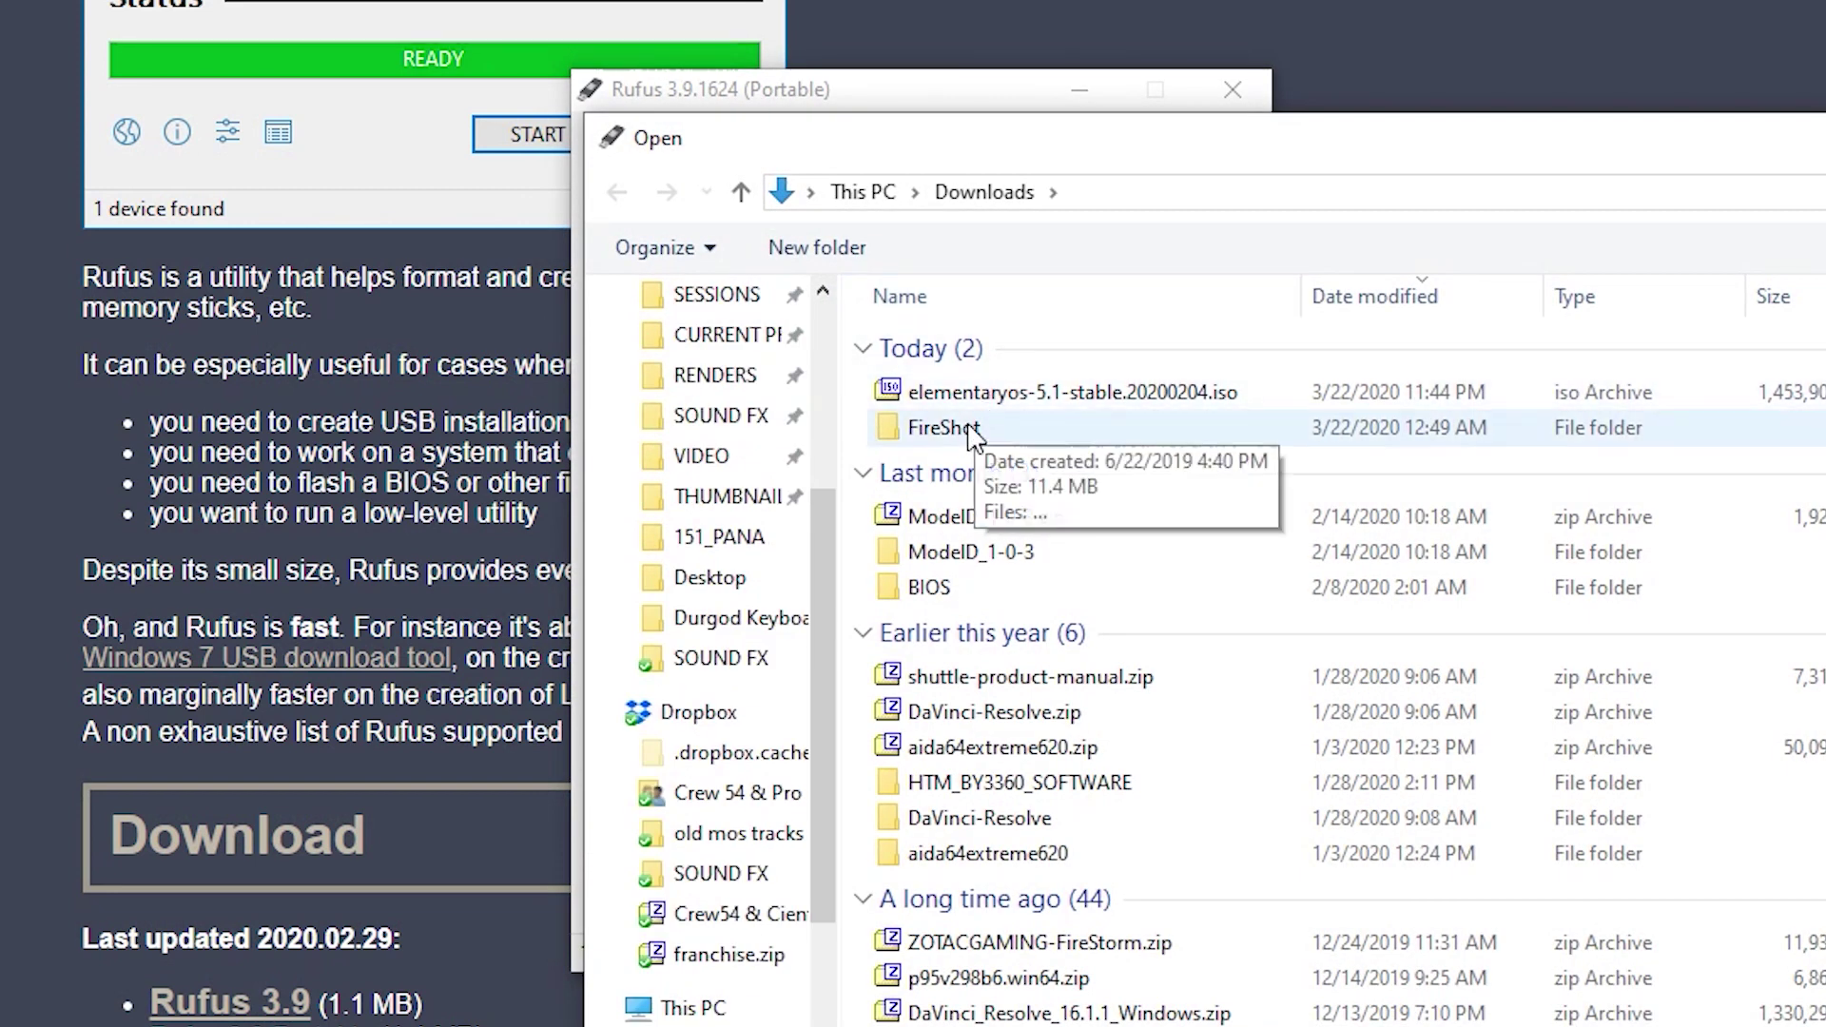
pyautogui.click(1084, 394)
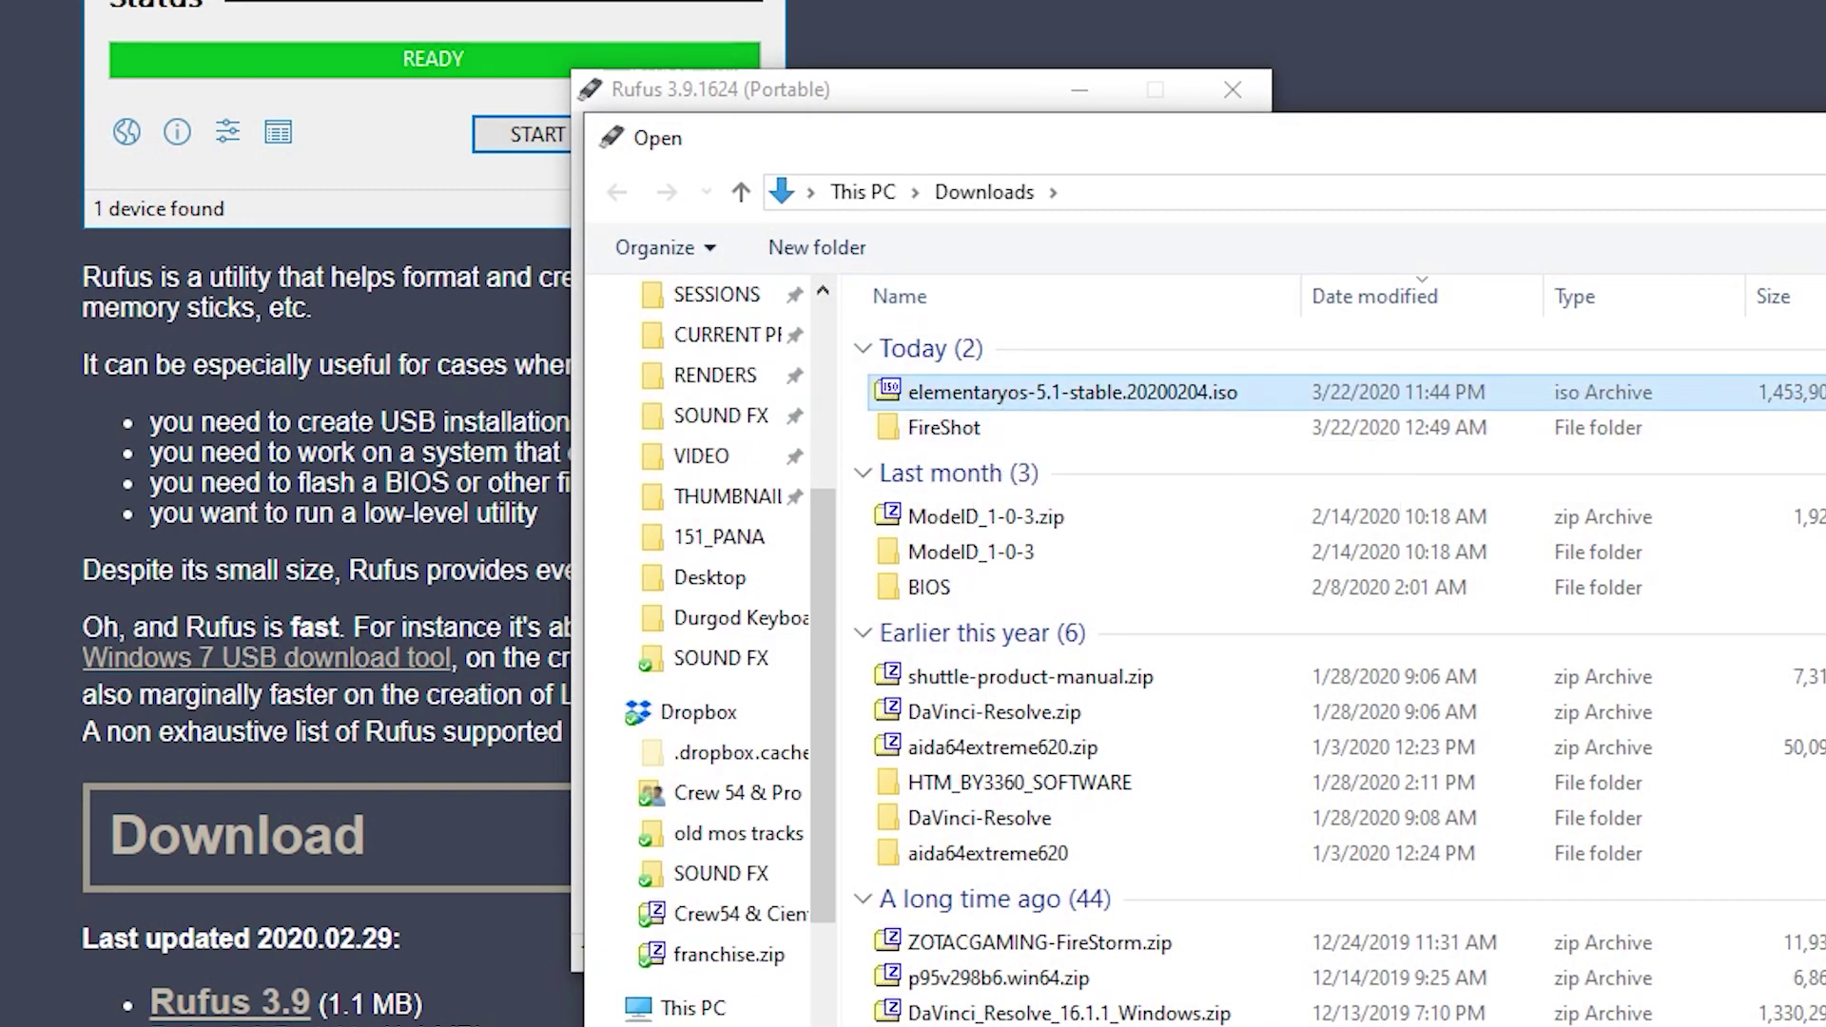
pyautogui.press('Return')
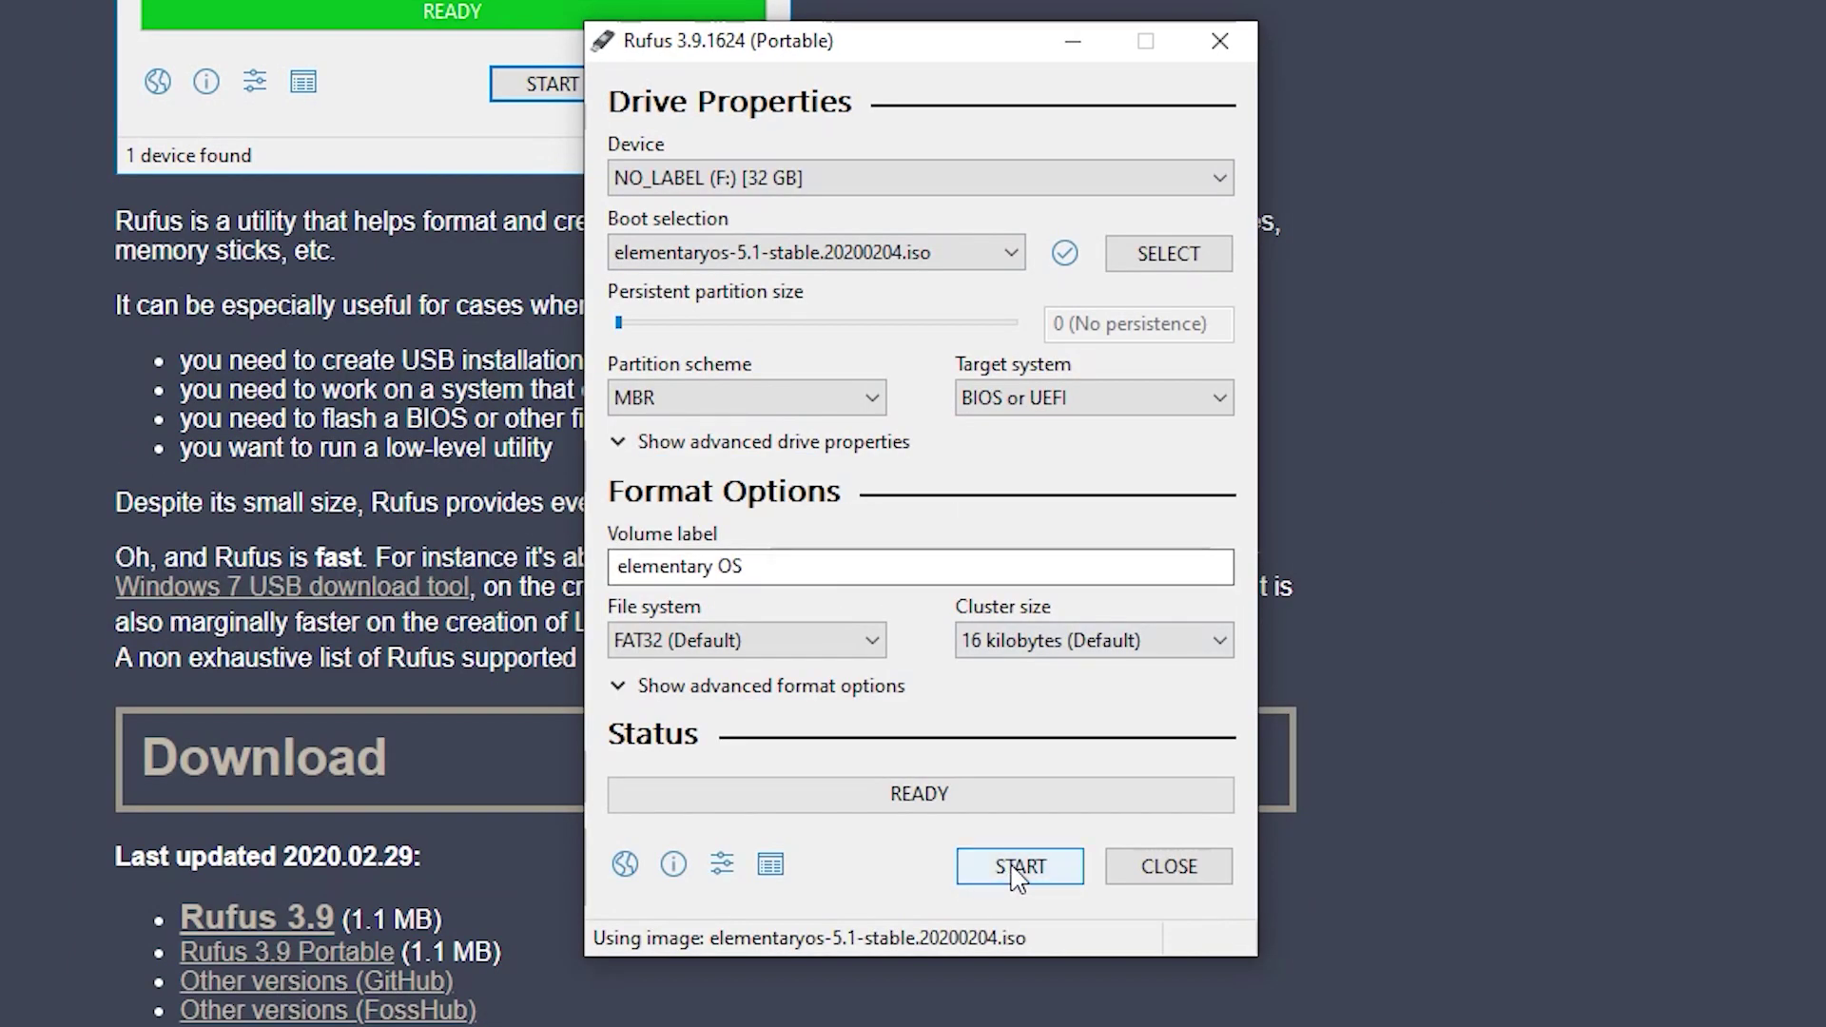
# Start writing, allowing the Syslinux download, ISO Image mode and erasing the USB drive.
pyautogui.click(1008, 870)
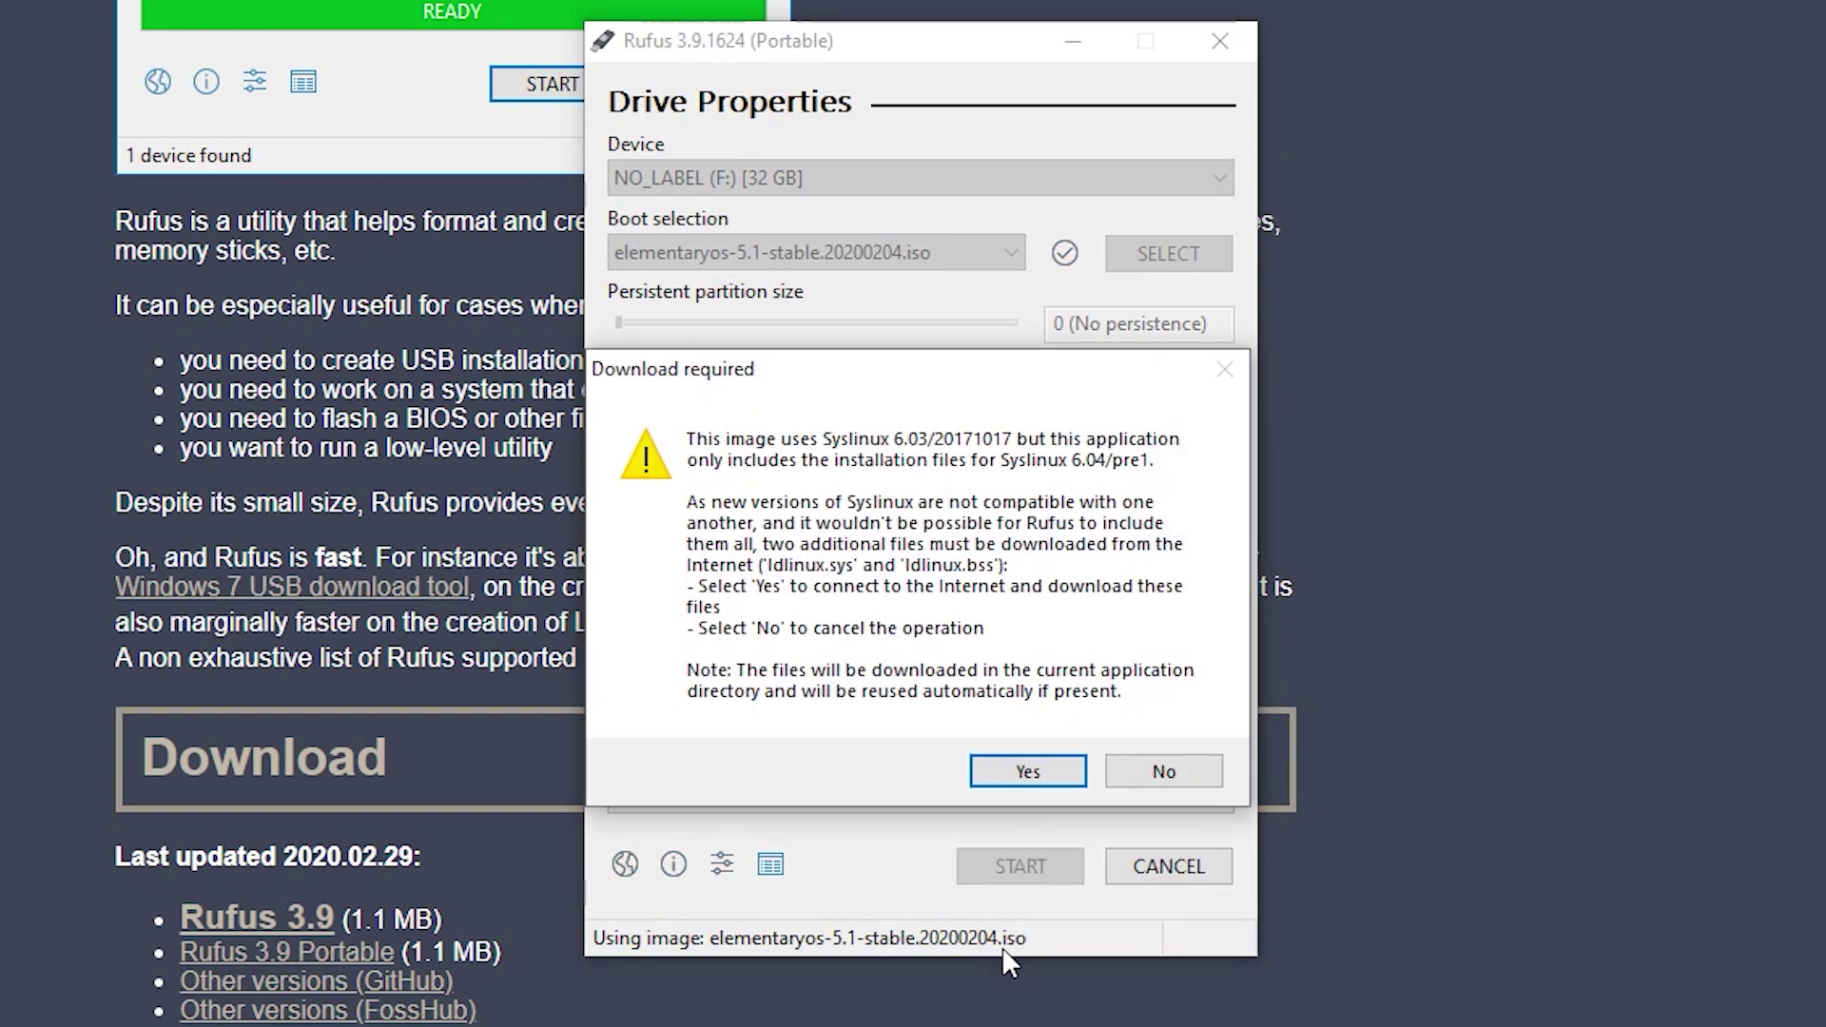
pyautogui.click(1027, 776)
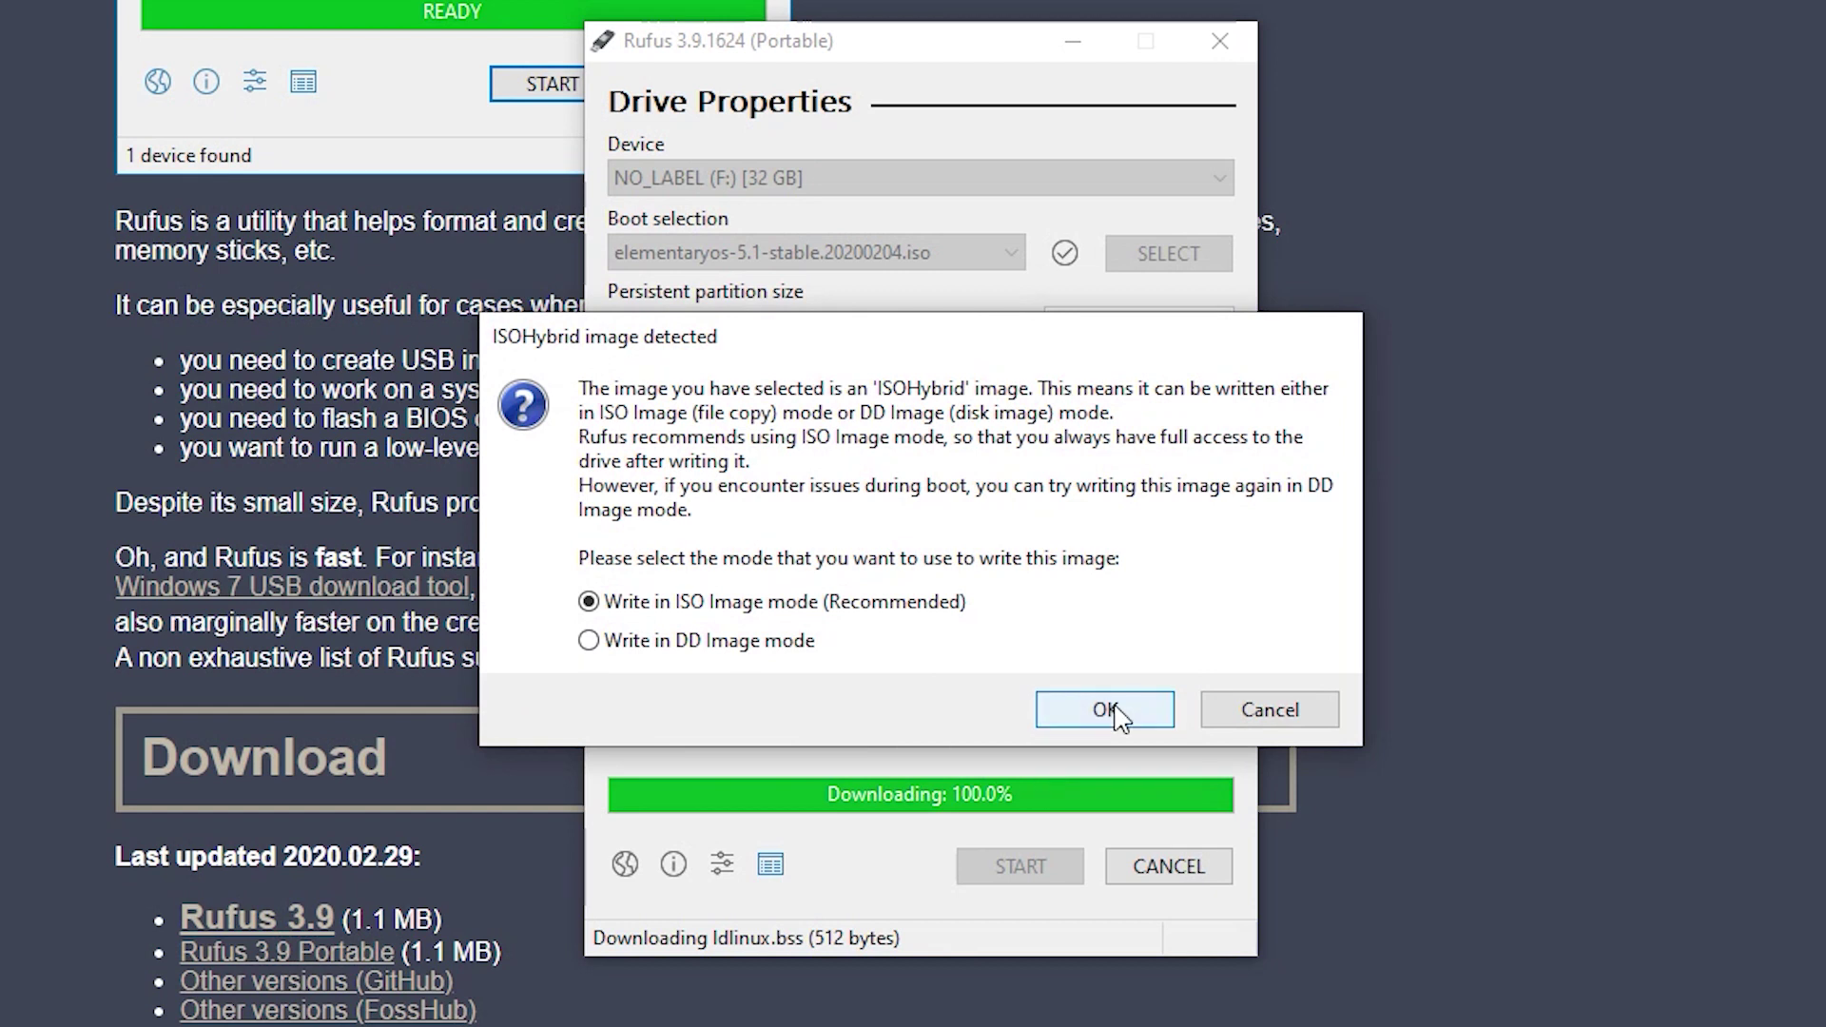
pyautogui.click(1112, 713)
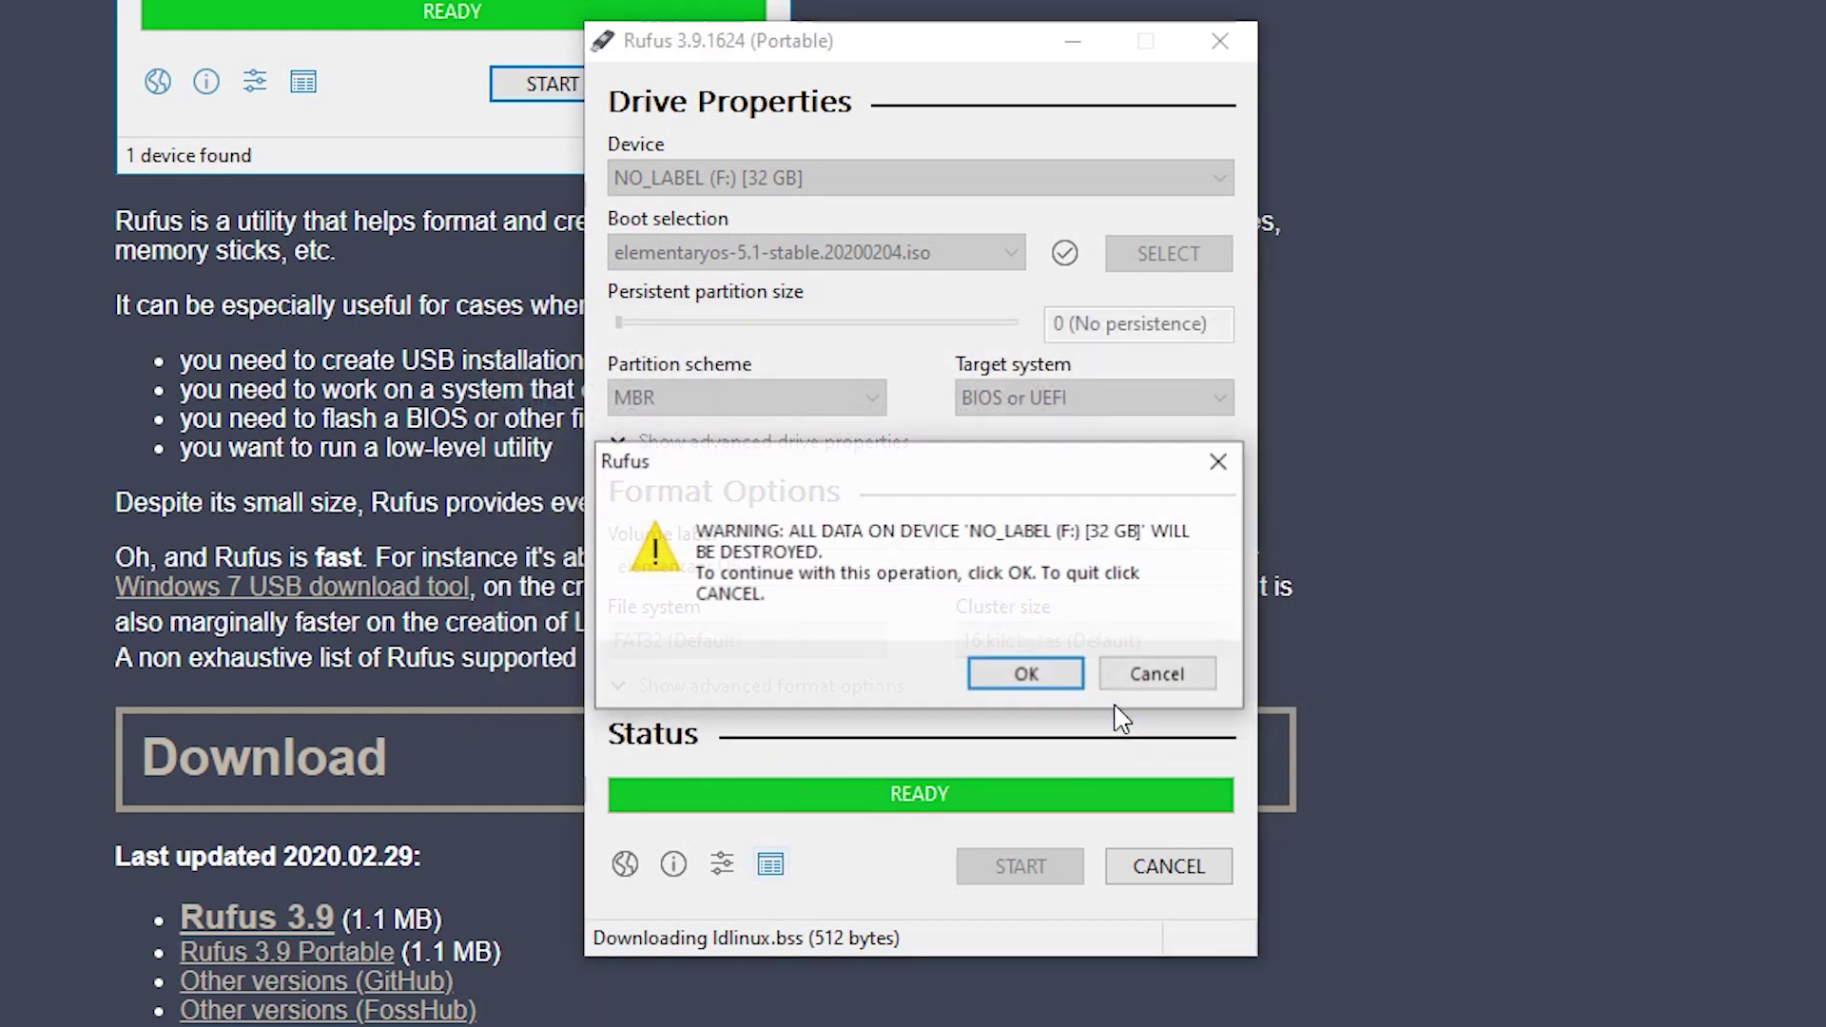
pyautogui.click(1028, 674)
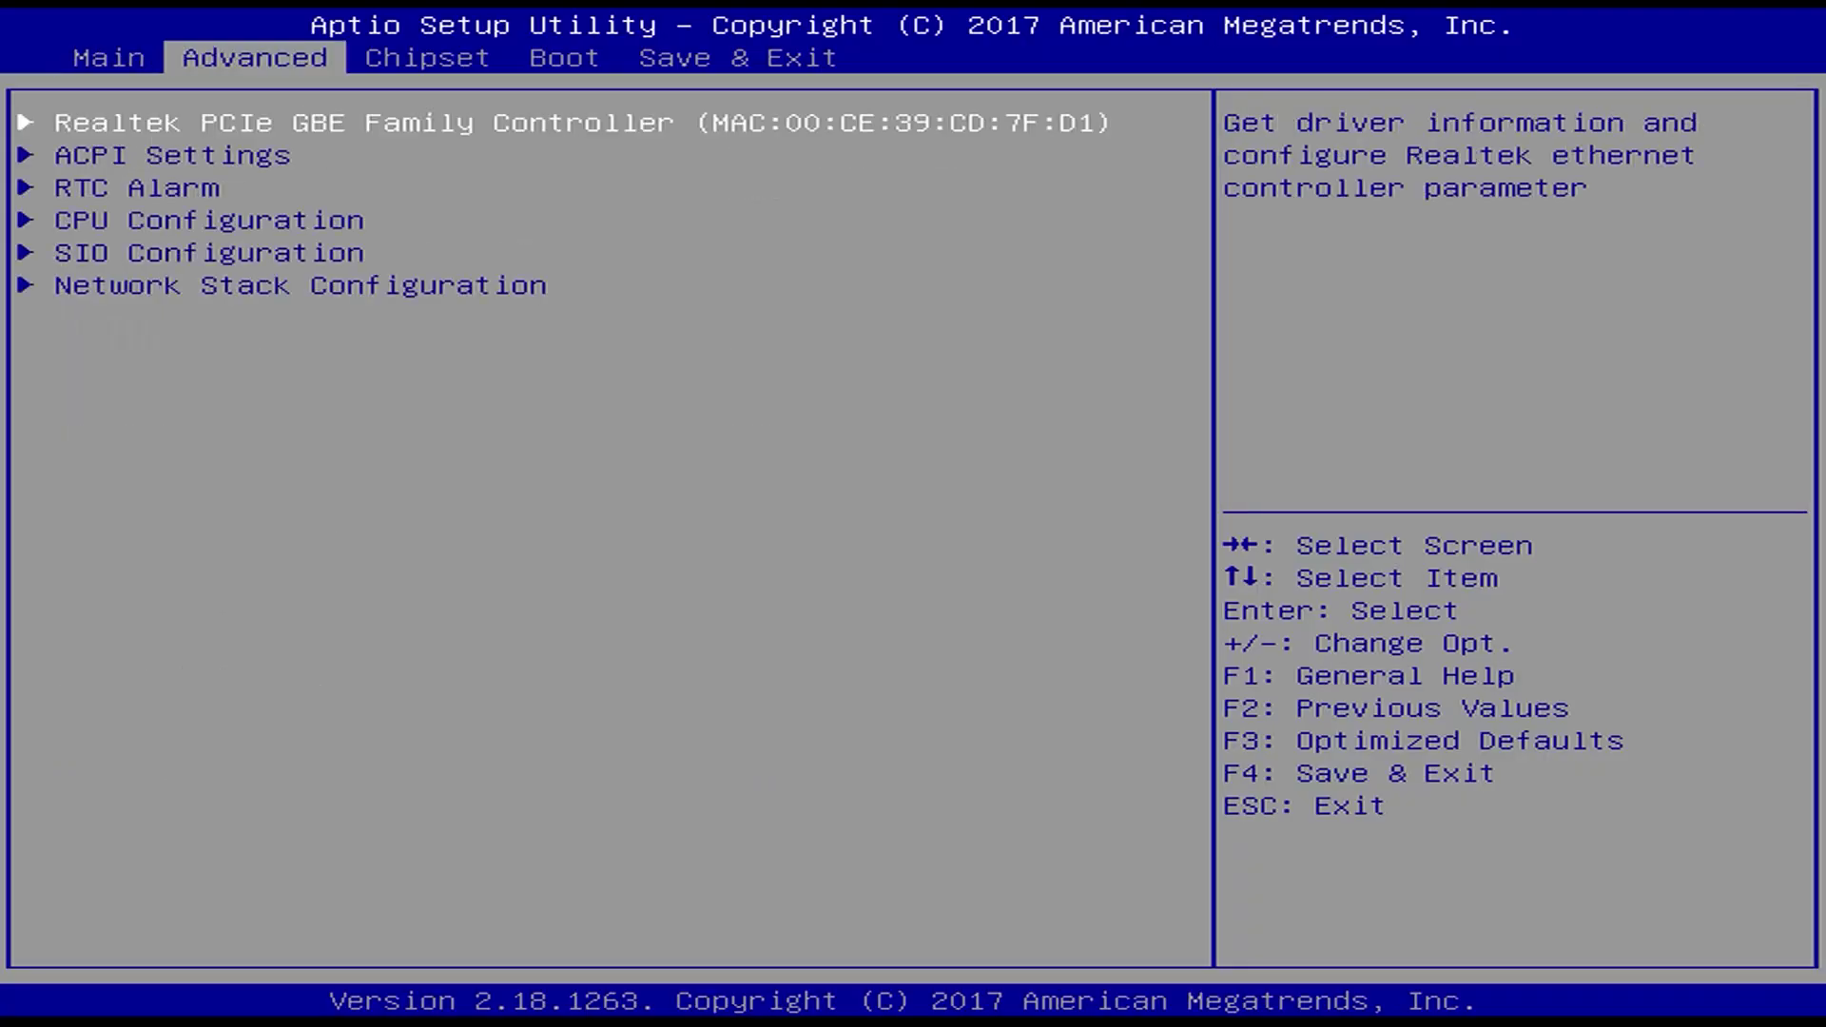
# Select UEFI: PNY USB 2.0 FD 1100, Partition 1 as the boot override on Save & Exit.
pyautogui.press('Right')
pyautogui.press('Right')
pyautogui.press('Right')
pyautogui.press('Down')
pyautogui.press('Down')
pyautogui.press('Down')
pyautogui.press('Down')
pyautogui.press('Down')
pyautogui.press('Down')
pyautogui.press('Down')
pyautogui.press('Down')
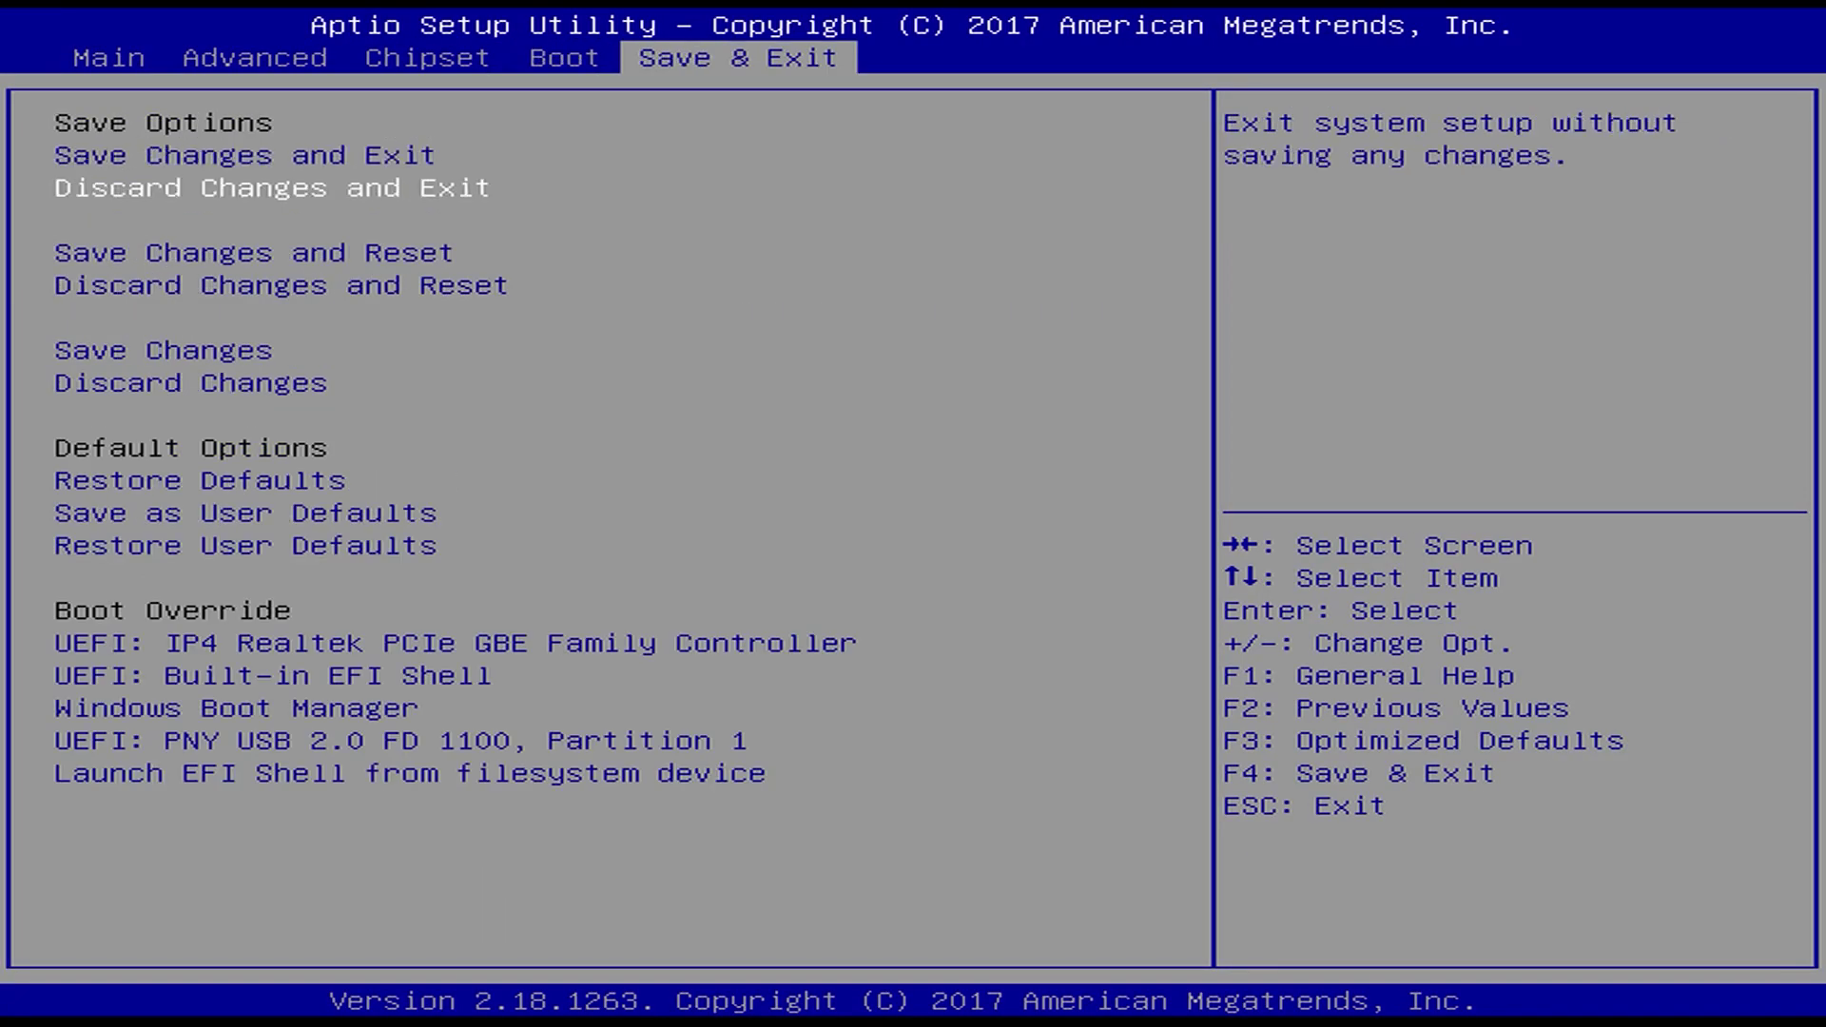
pyautogui.press('Down')
pyautogui.press('Down')
pyautogui.press('Down')
pyautogui.press('Down')
pyautogui.press('Down')
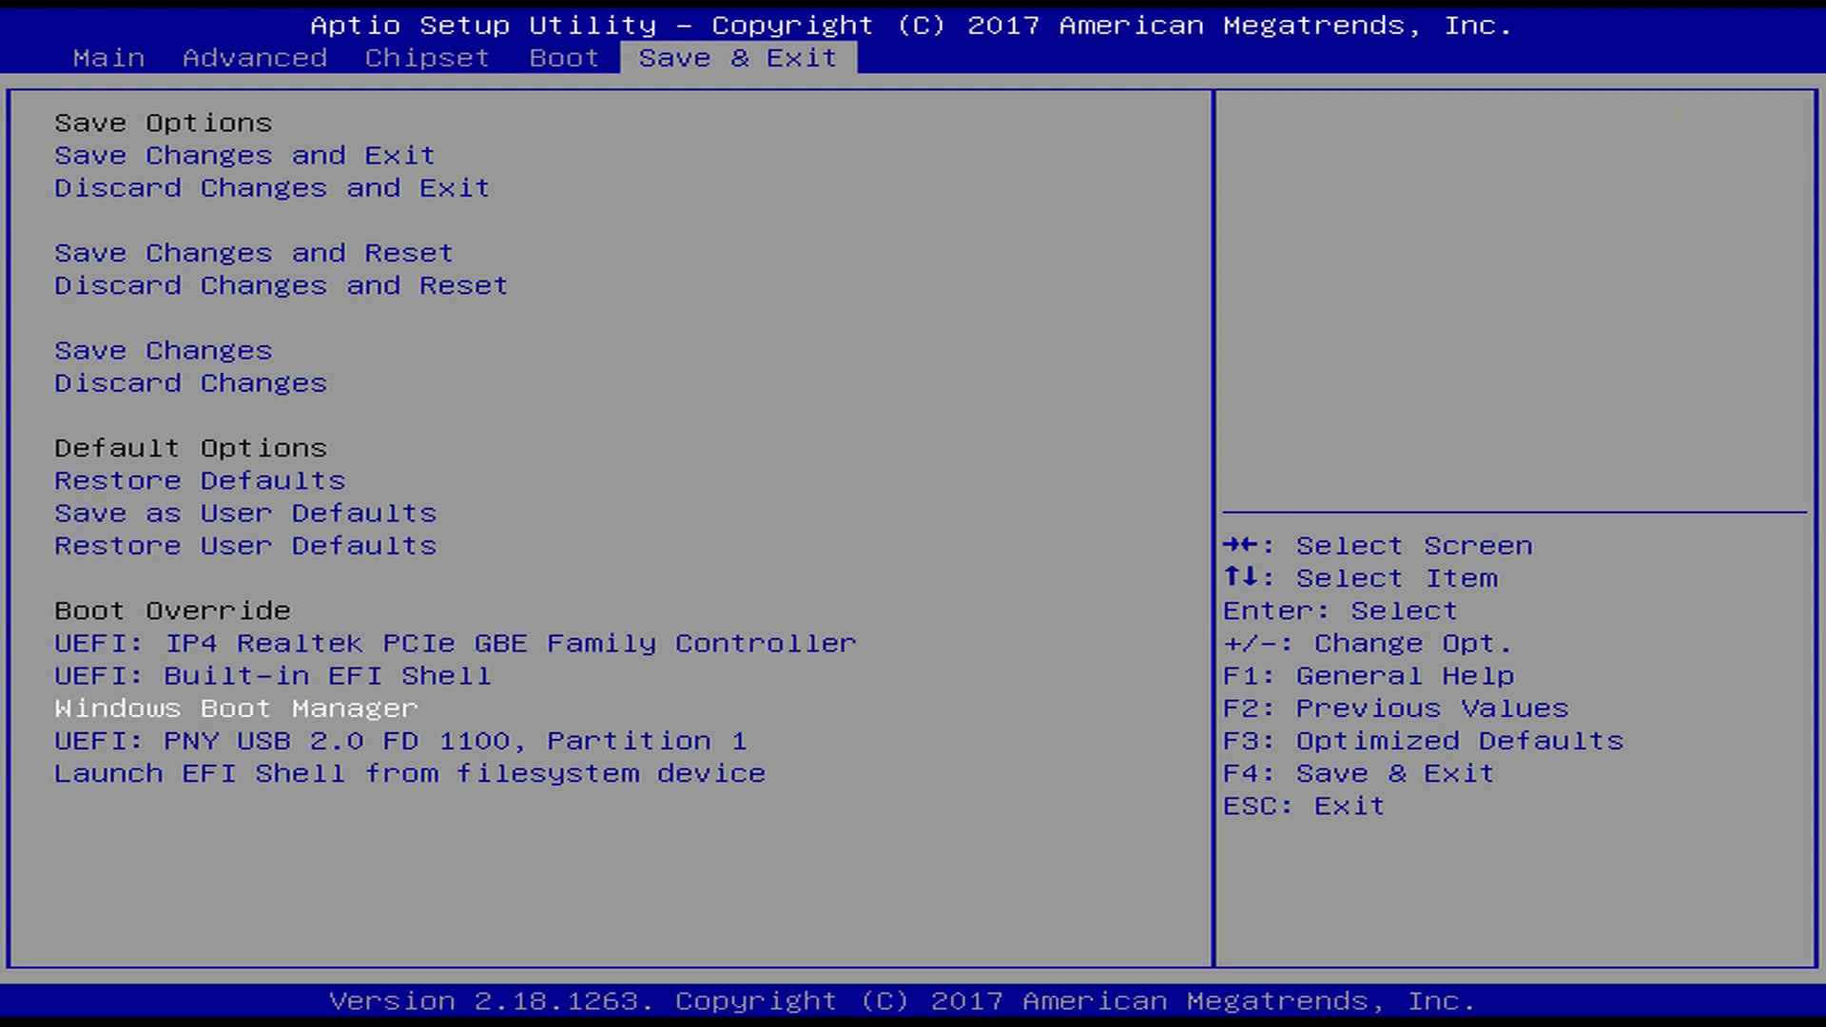
pyautogui.press('Up')
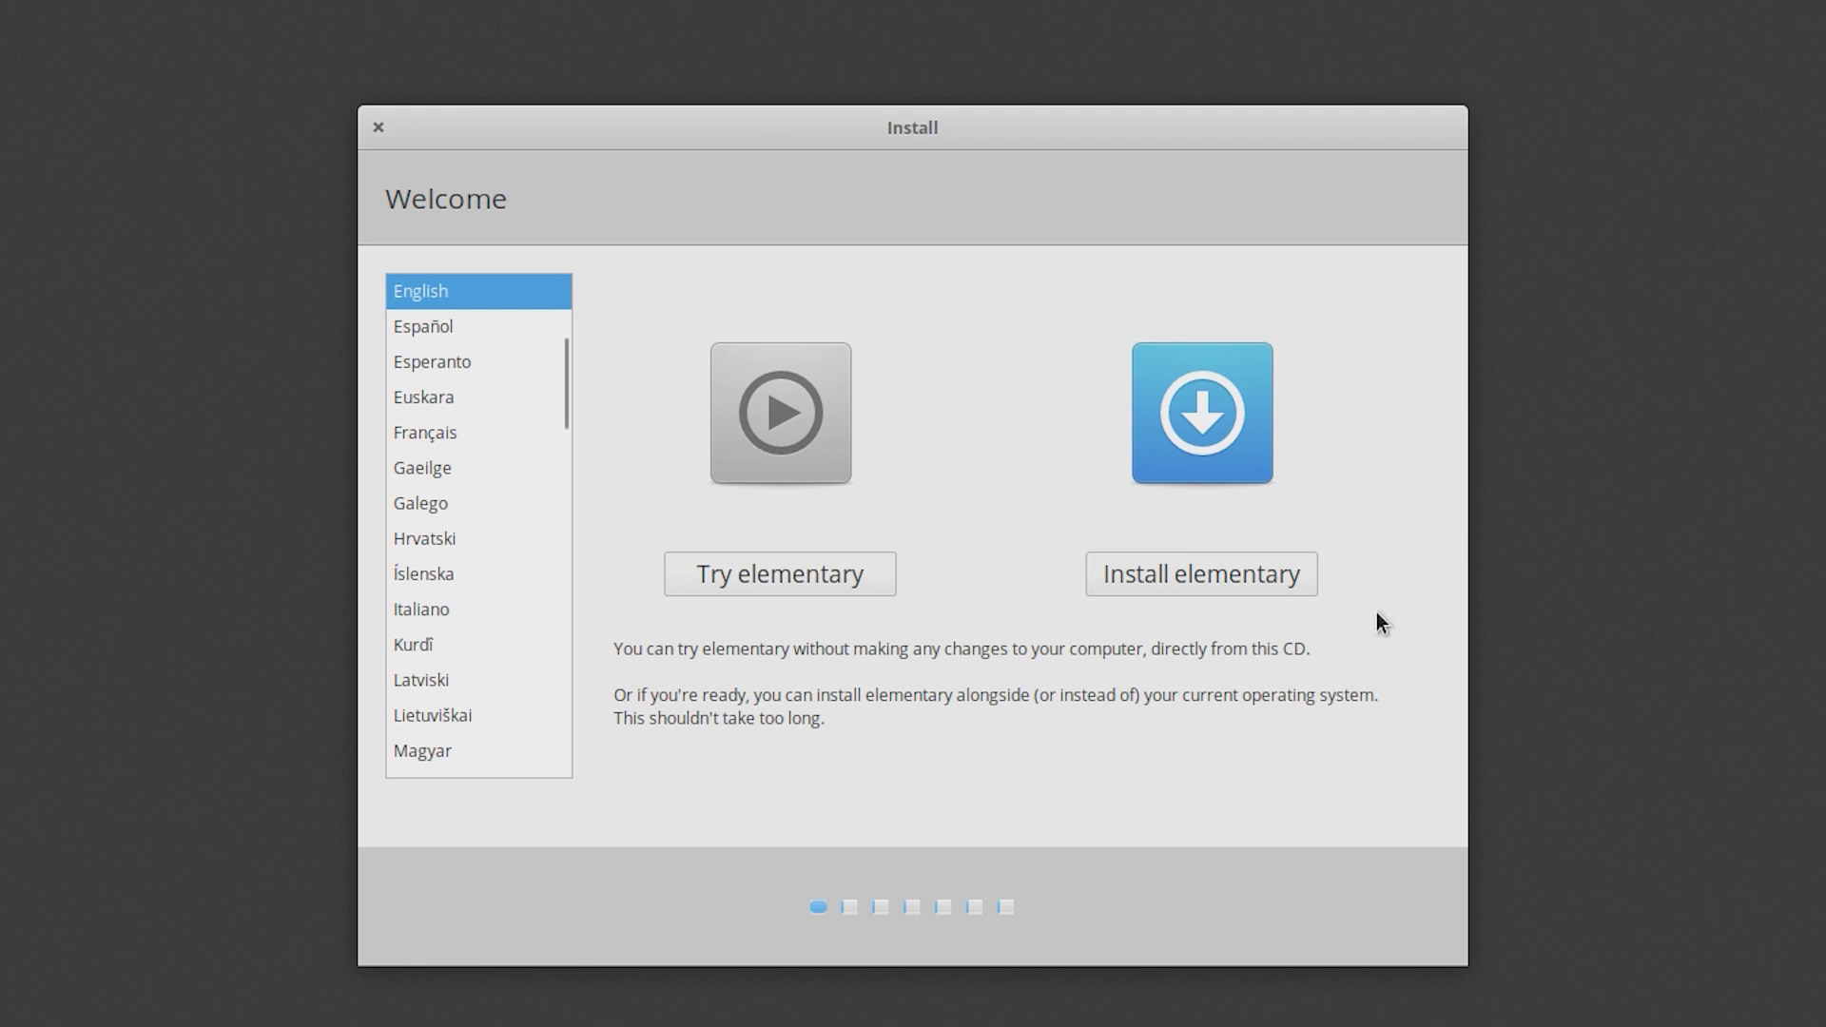
# Start Install elementary, keep English (US) layout, skip Wi-Fi, and accept updates with third-party software.
pyautogui.click(1163, 575)
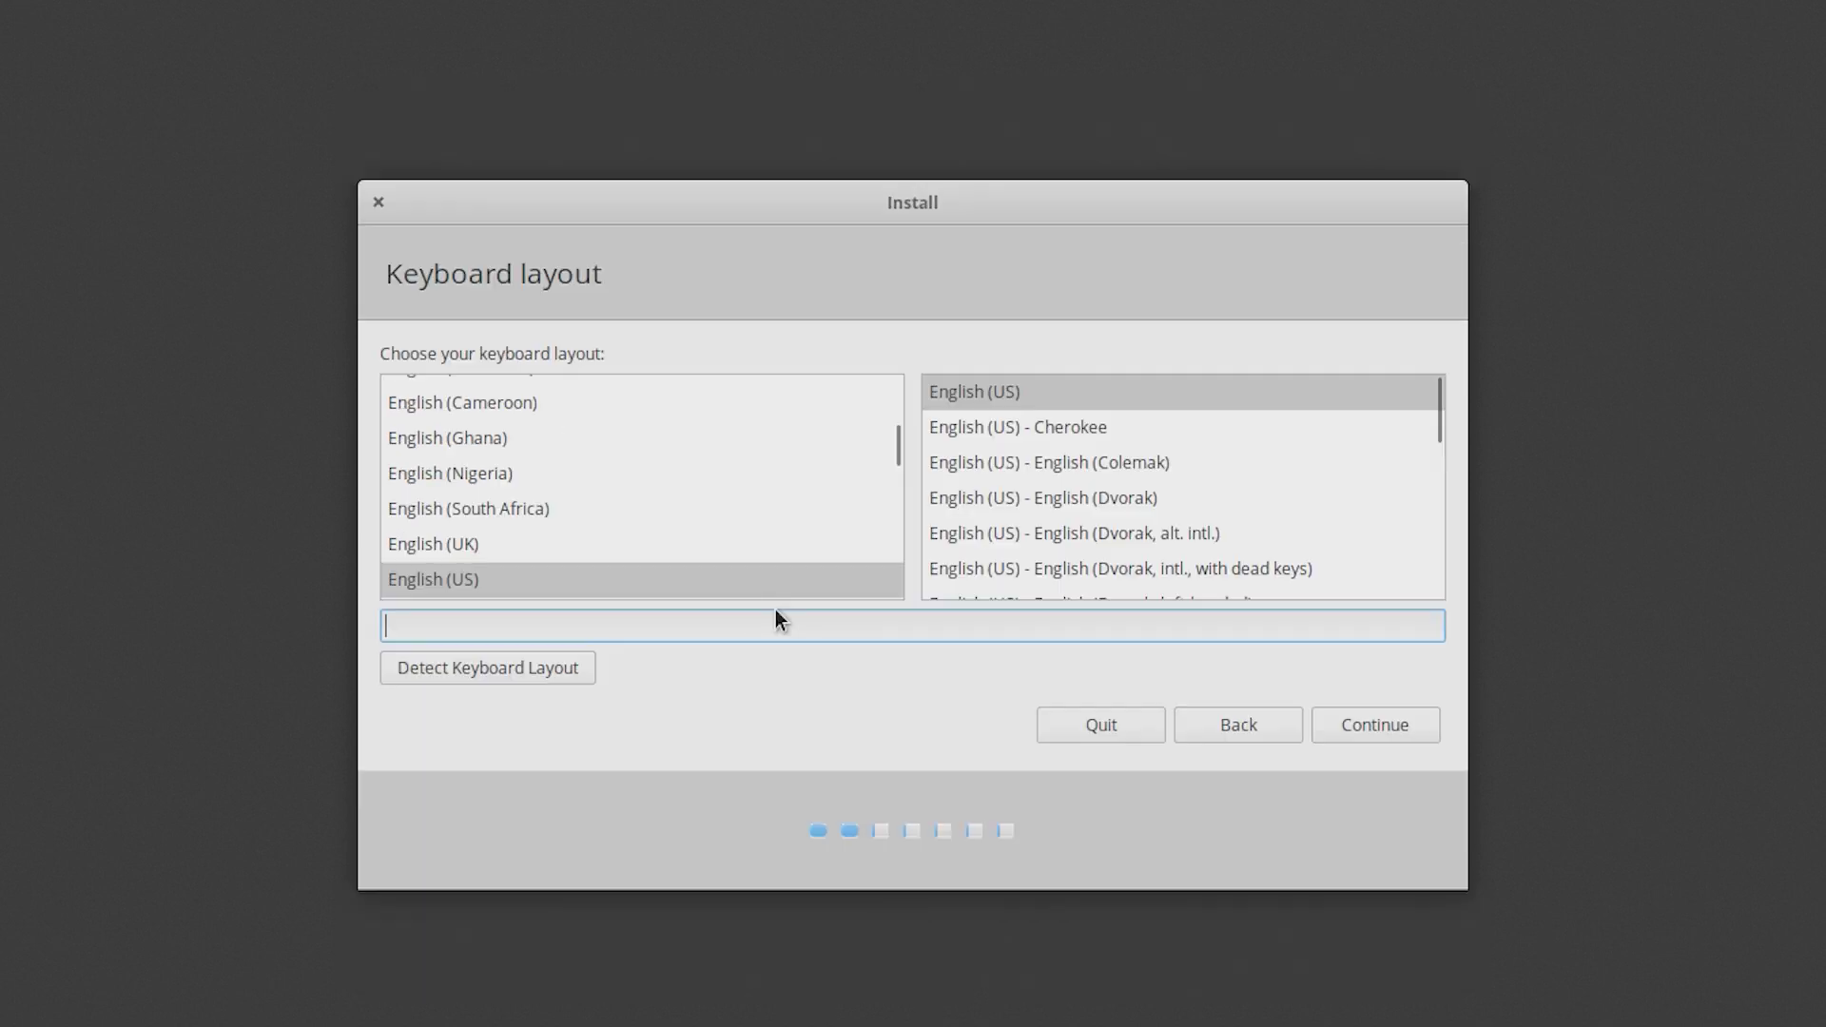
pyautogui.write('sddfsdasdas')
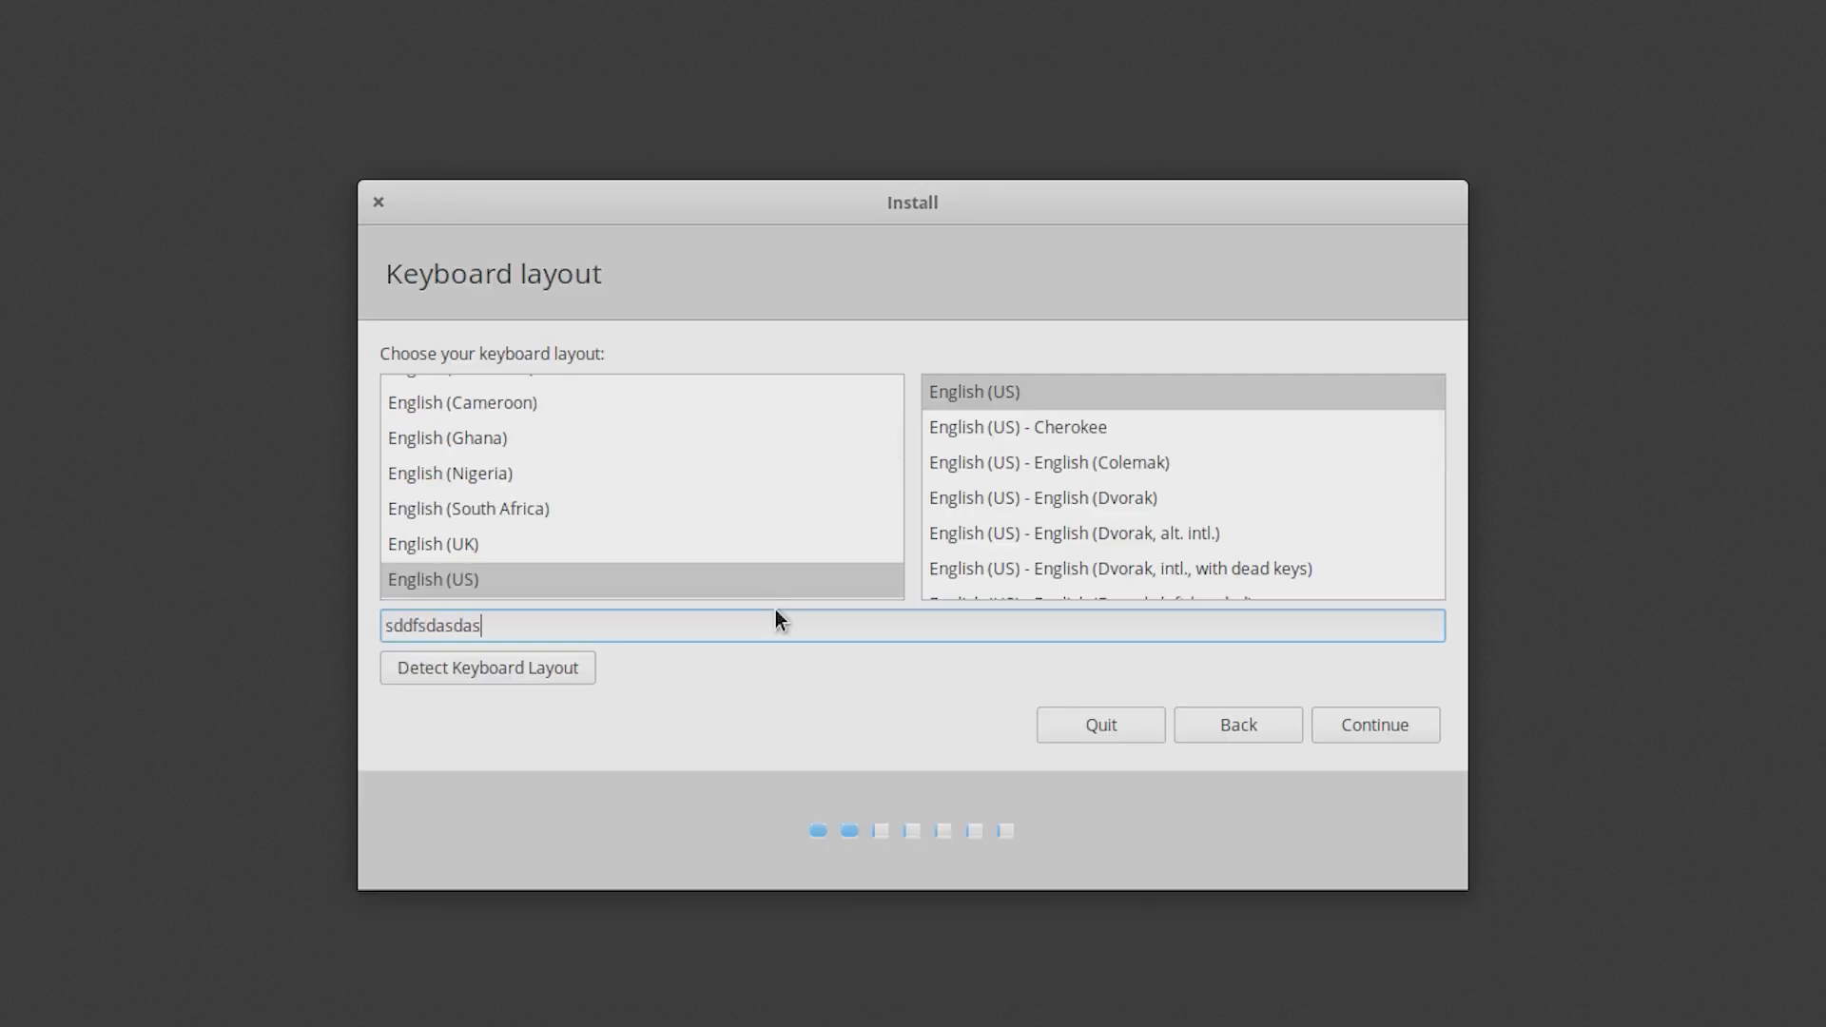
pyautogui.click(1390, 723)
pyautogui.press('Escape')
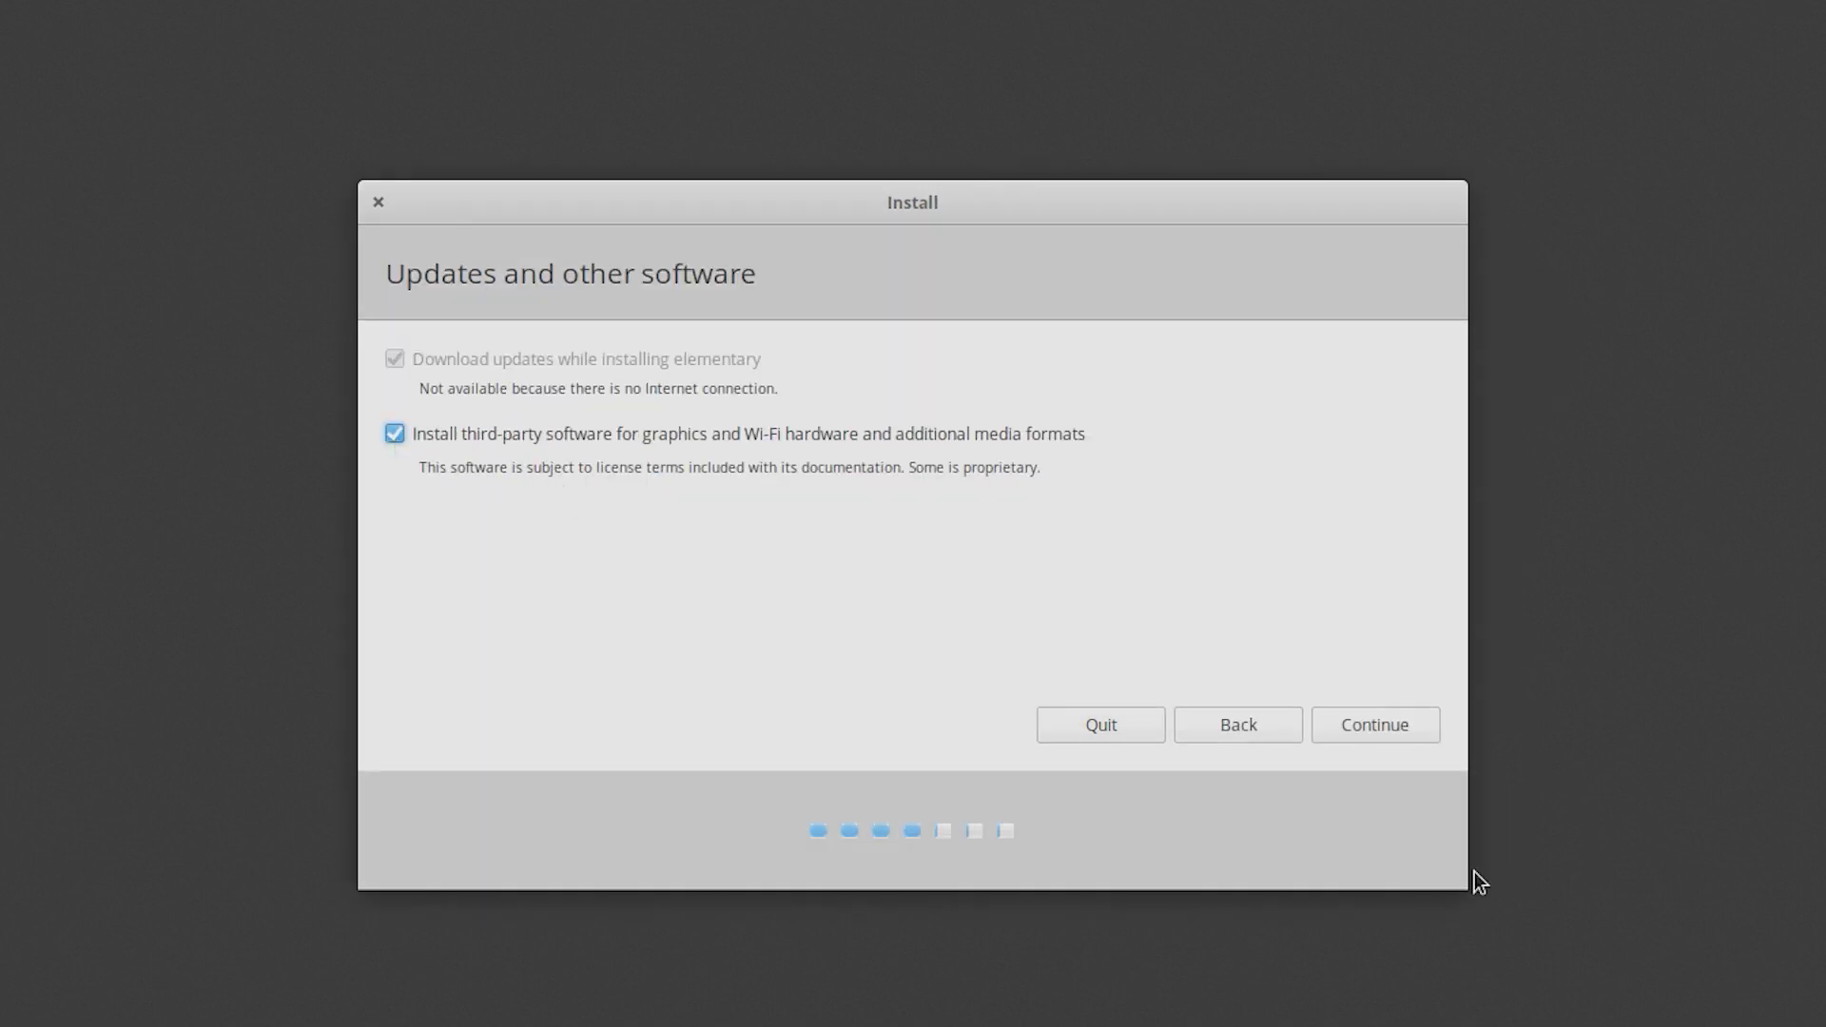
pyautogui.click(1373, 728)
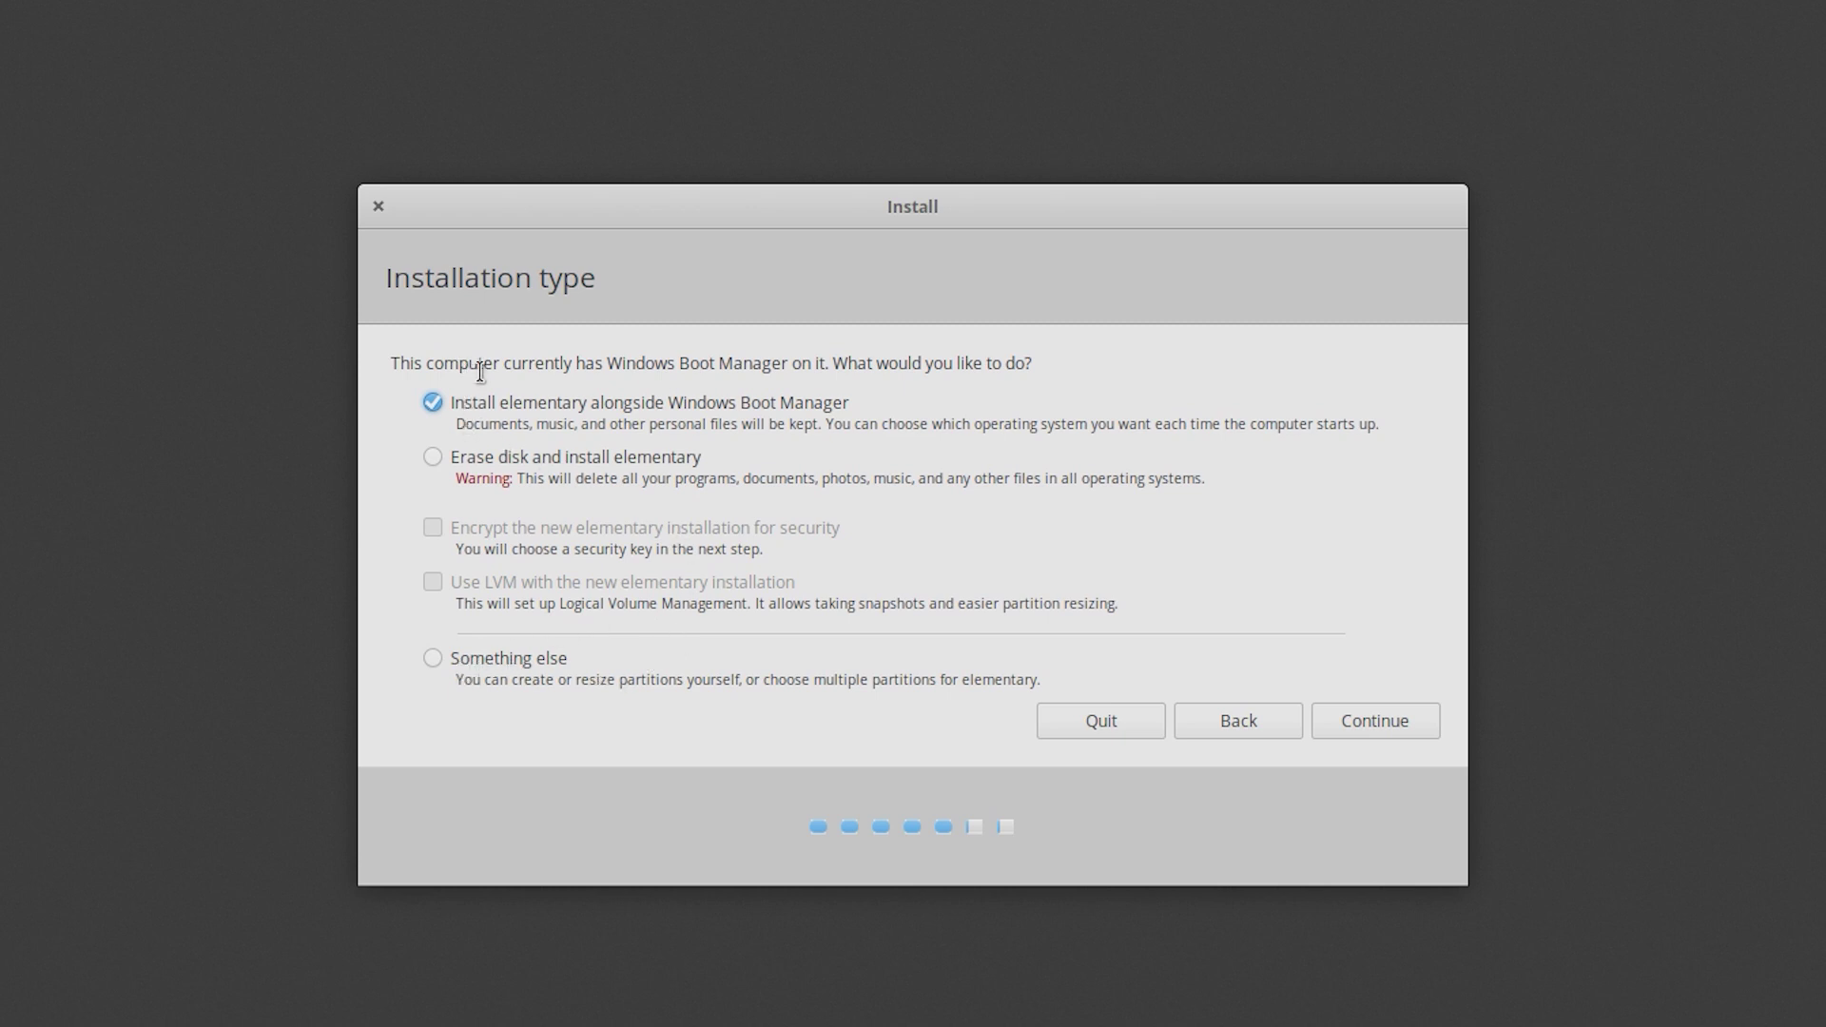
# Install alongside Windows with 468.9 GB for elementary, confirm disk writes, accept Chicago, and enter the user's name.
pyautogui.press('Return')
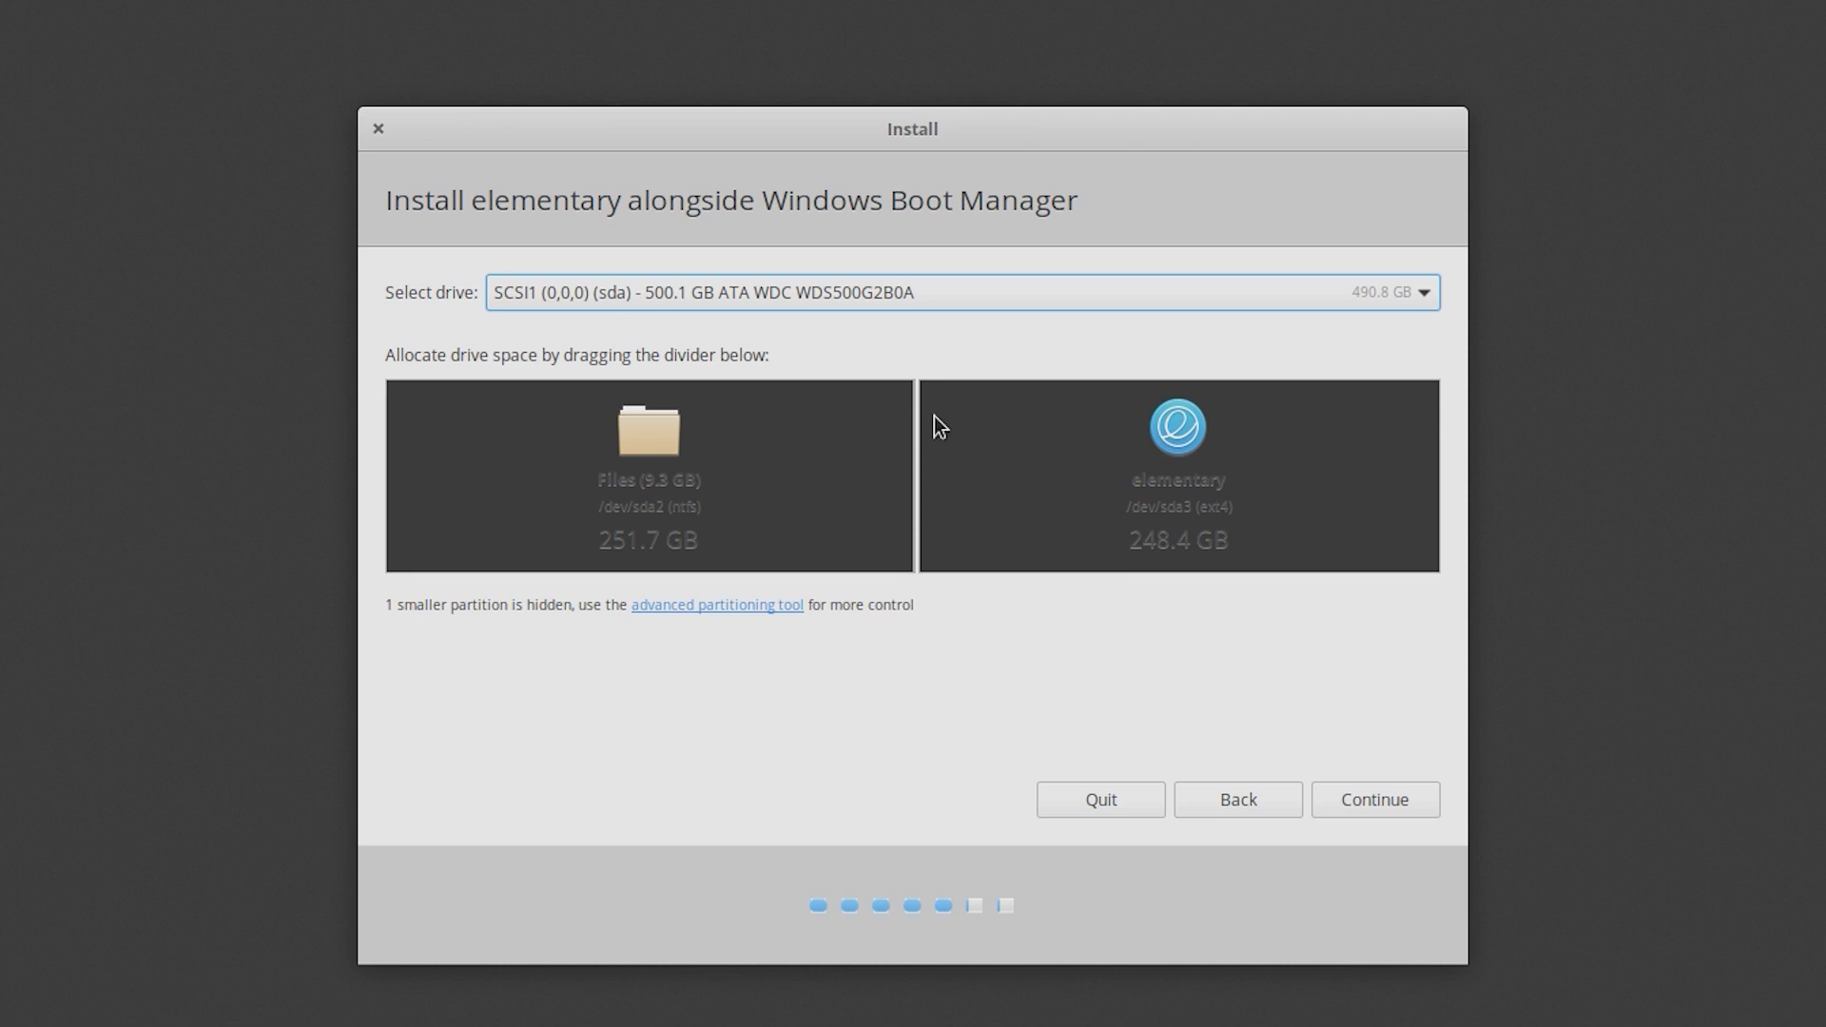
pyautogui.moveTo(921, 442); pyautogui.dragTo(459, 439)
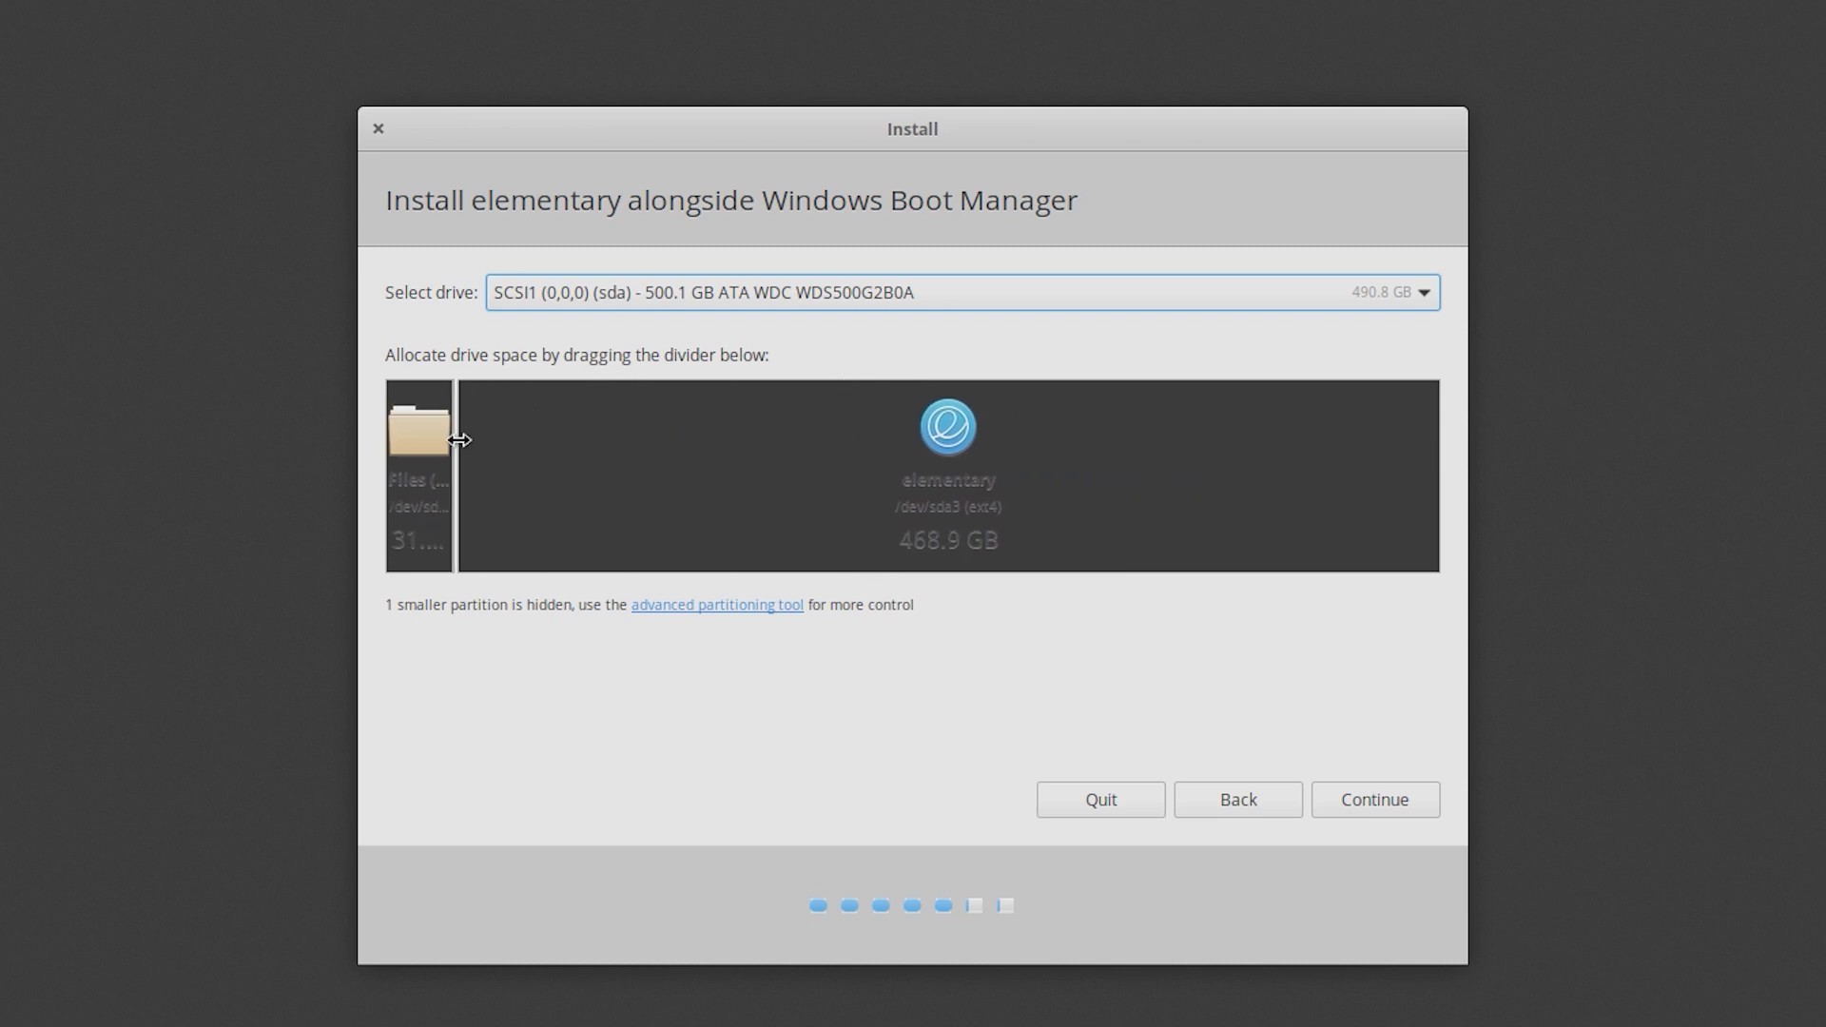
pyautogui.click(1372, 801)
pyautogui.click(1180, 668)
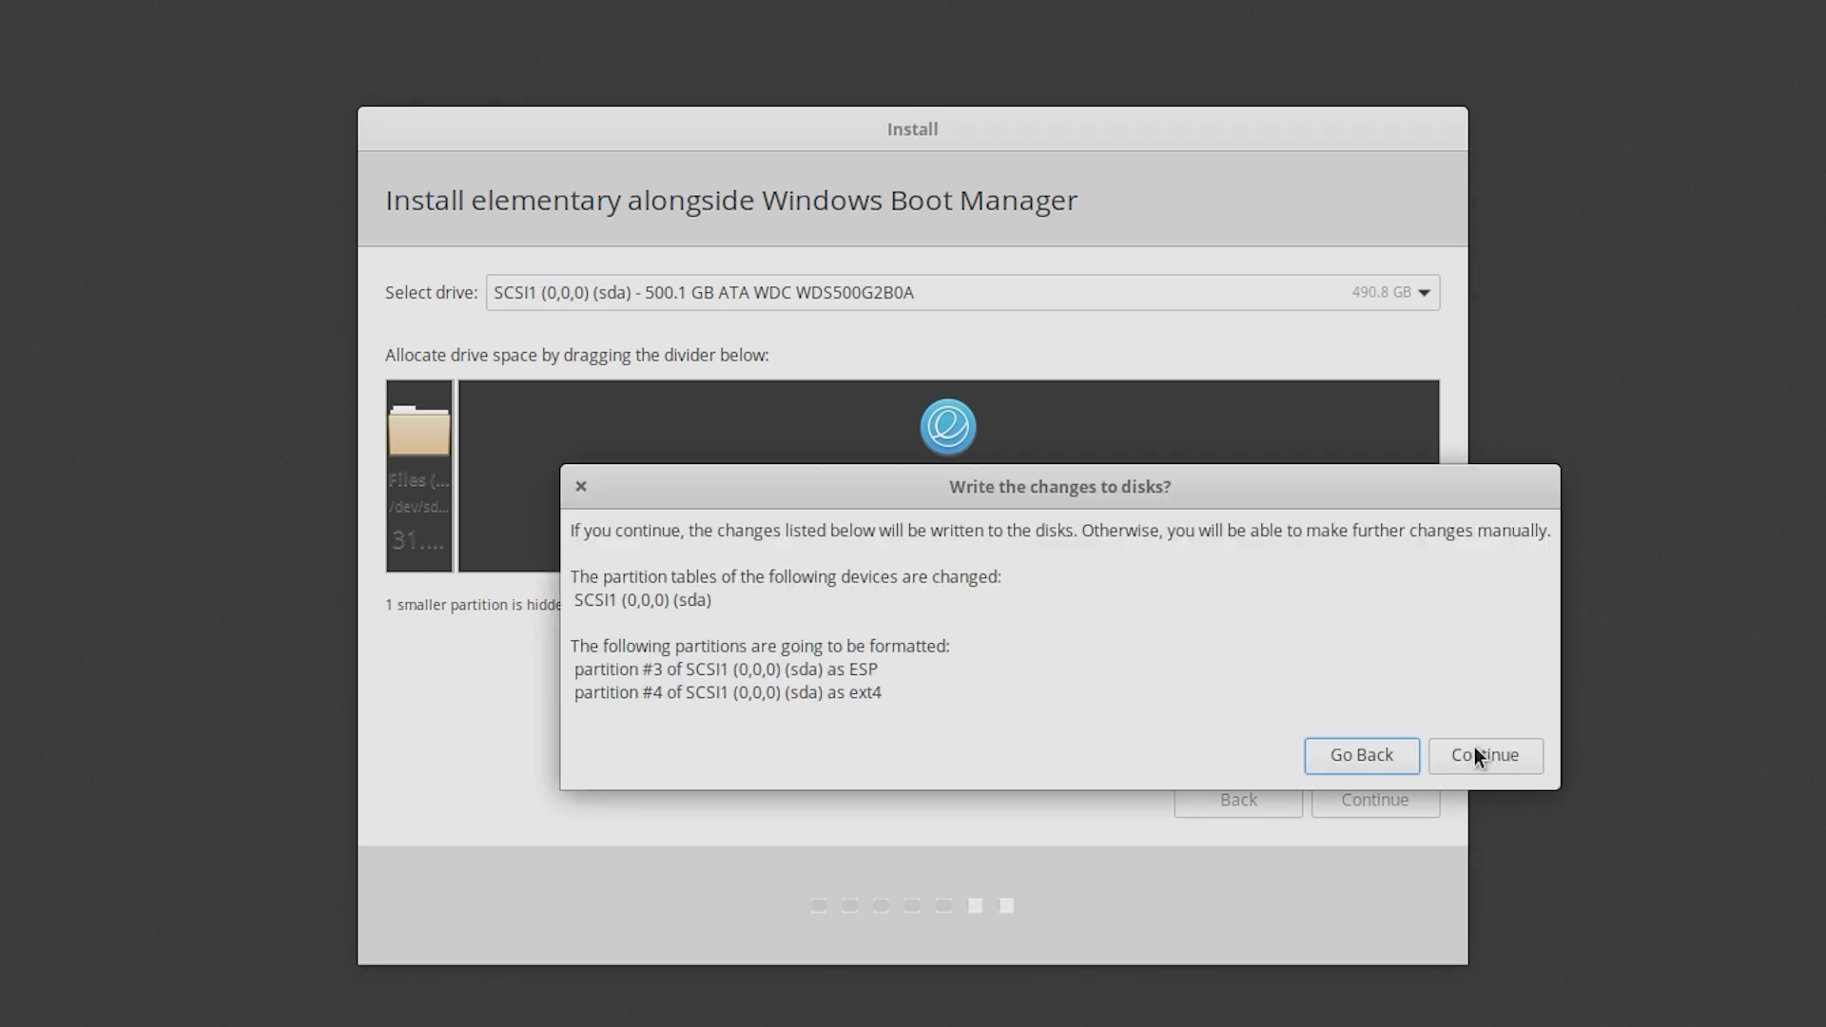
pyautogui.click(1477, 765)
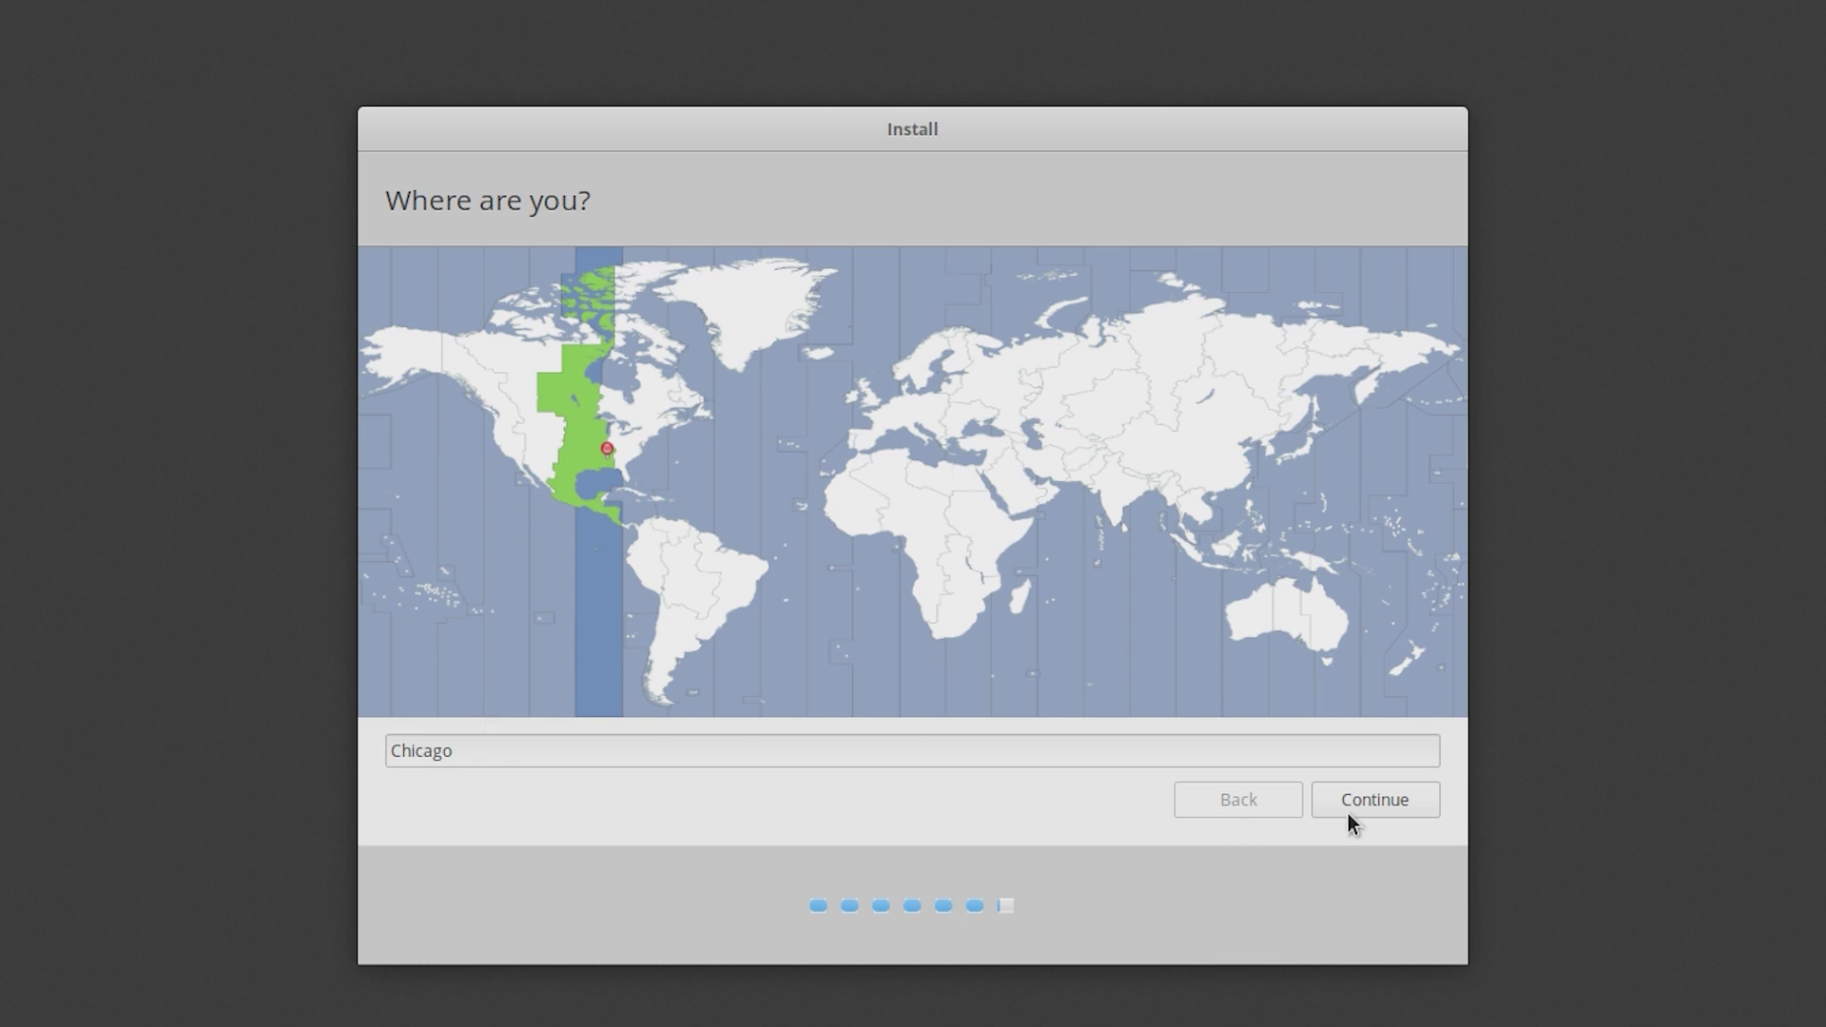
pyautogui.click(1372, 801)
pyautogui.write('William')
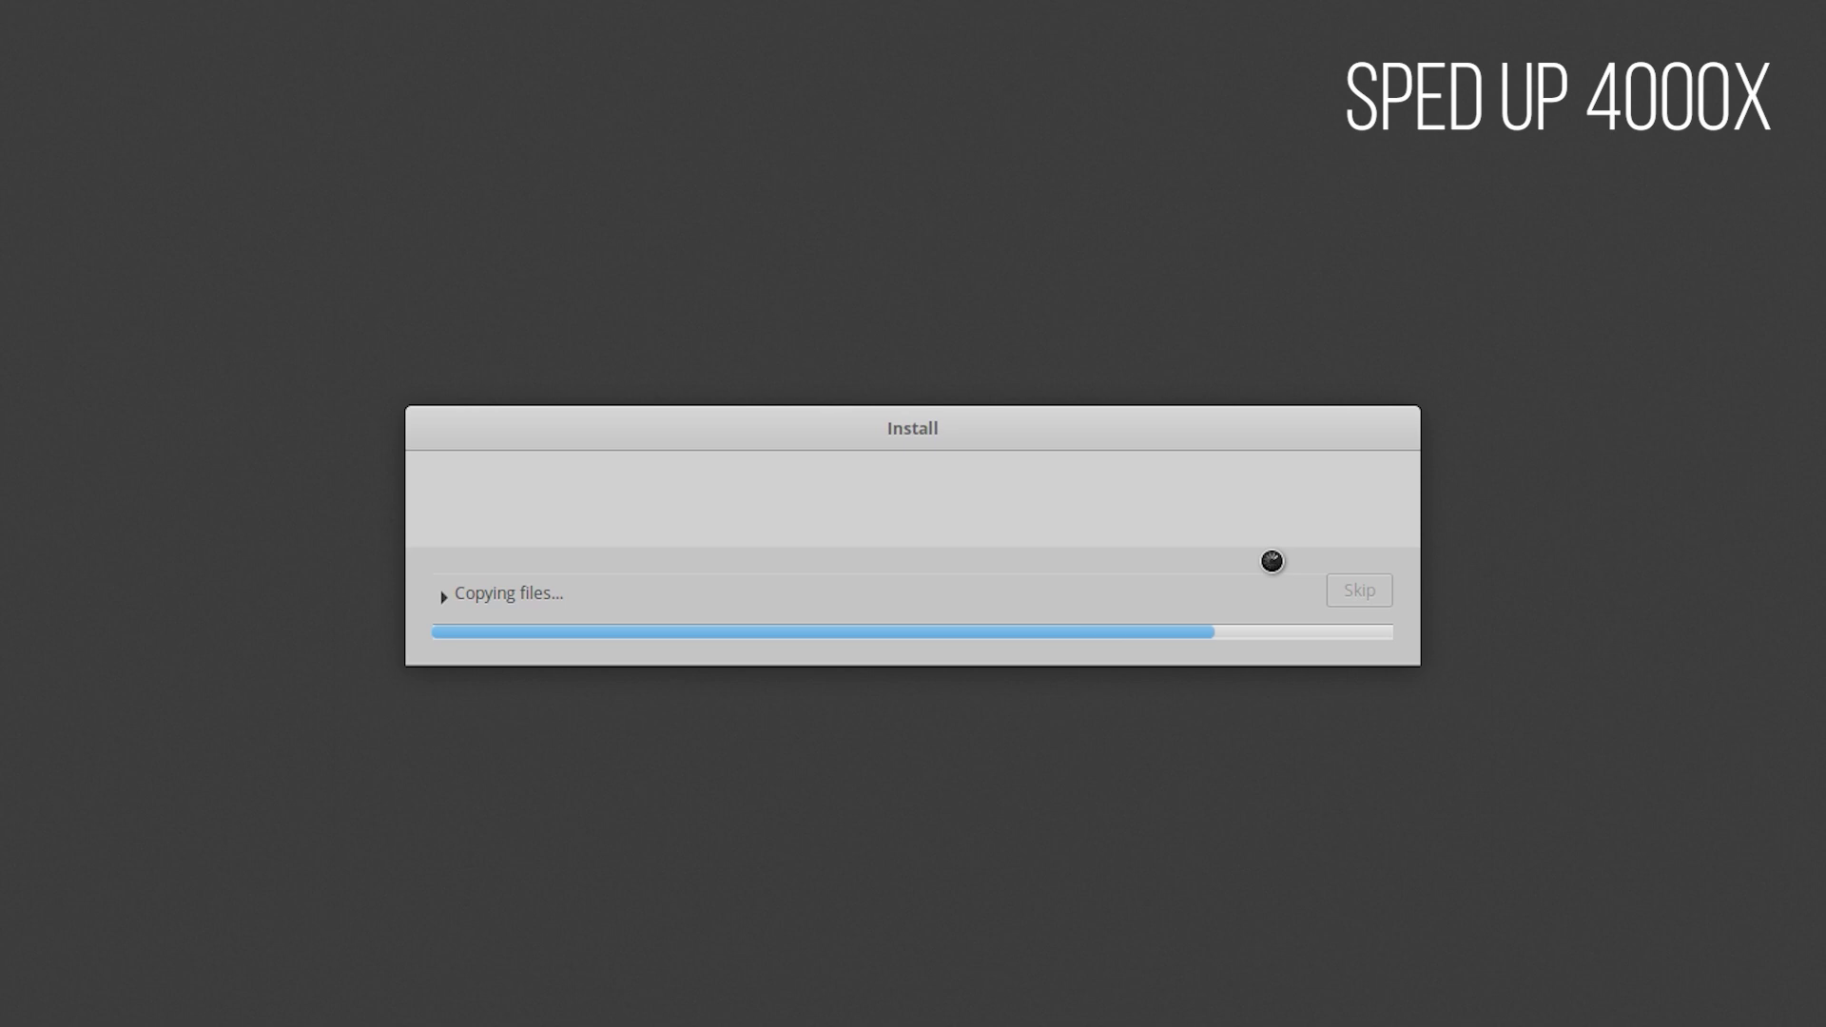